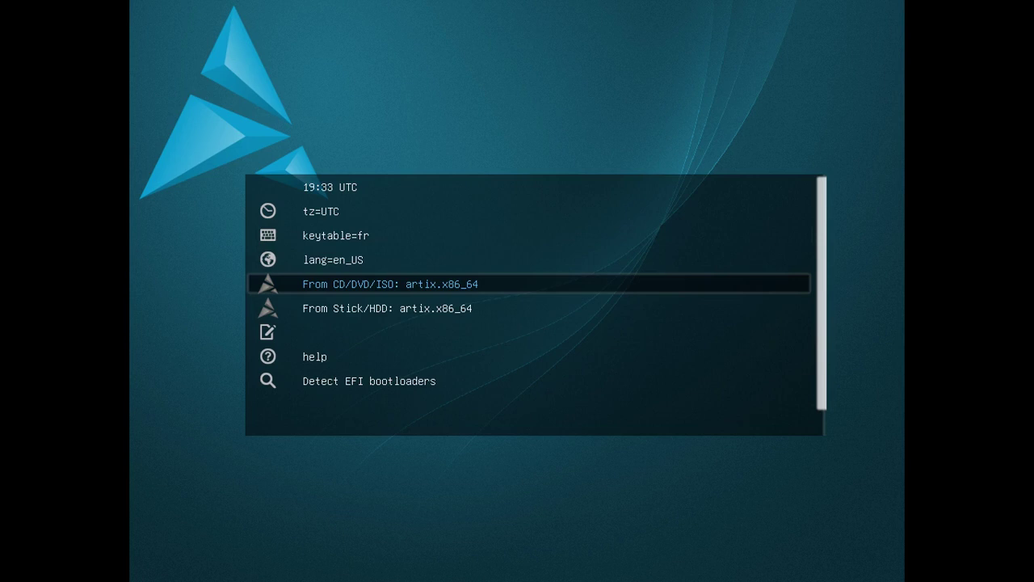
Boot the live system from the 'From CD/DVD/ISO: artix.x86_64' boot entry.
key("Return")
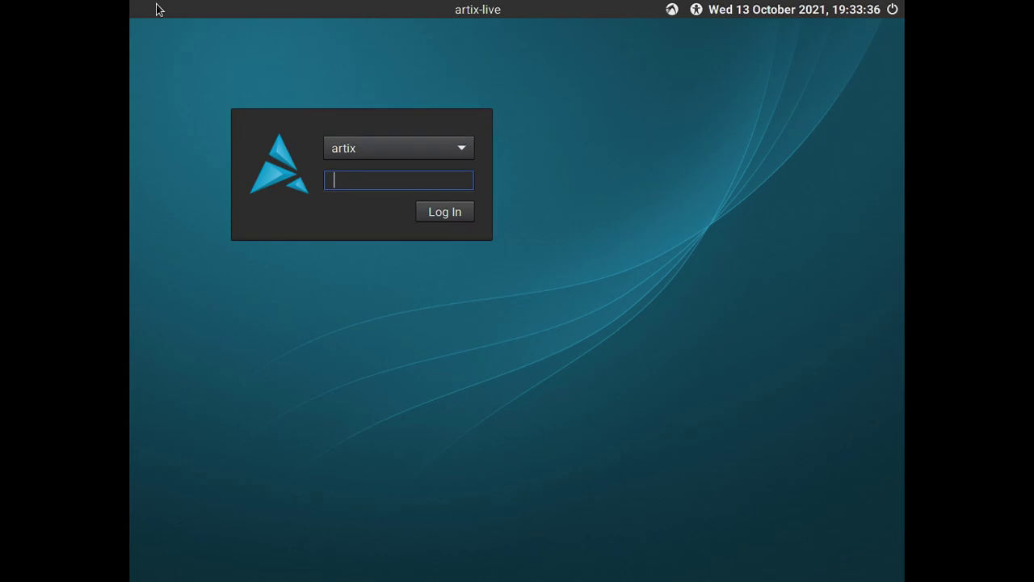
Log in to the live session by entering the live user's password.
type("artix")
key("Return")
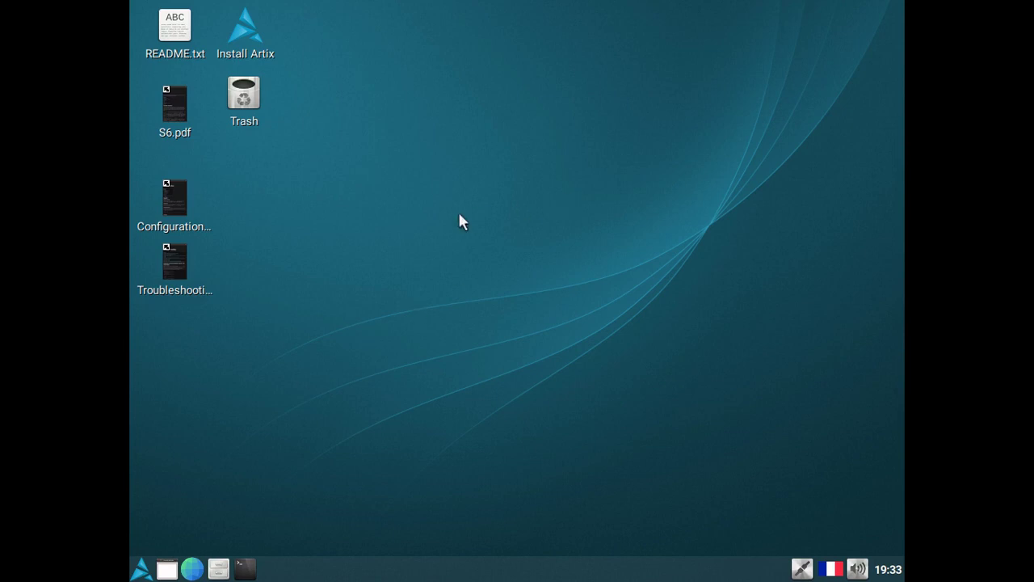
Switch the display to 1366x768 in Monitor Settings, keep it, and save the configuration.
left_click(141, 568)
mouse_move(248, 483)
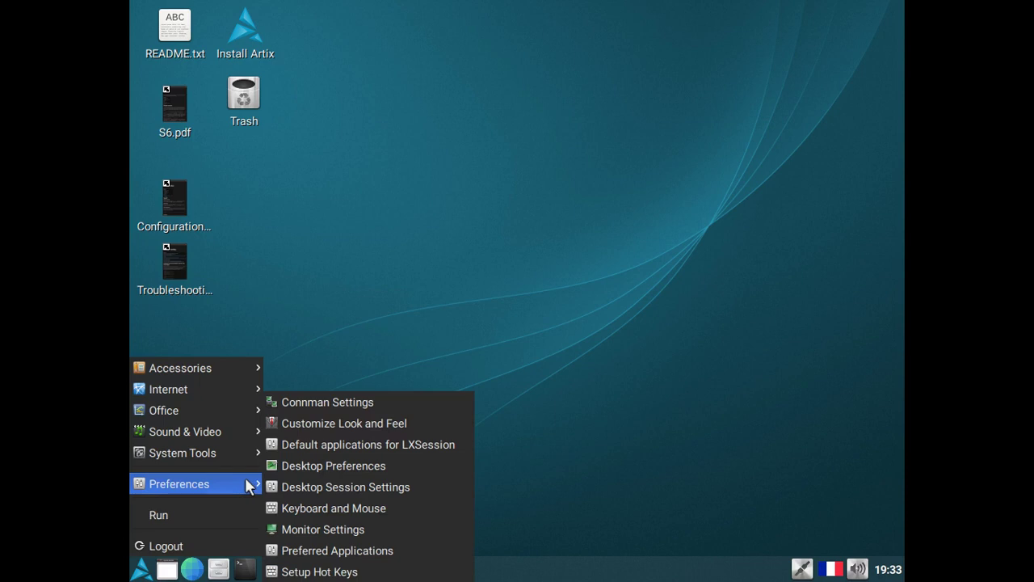
left_click(322, 527)
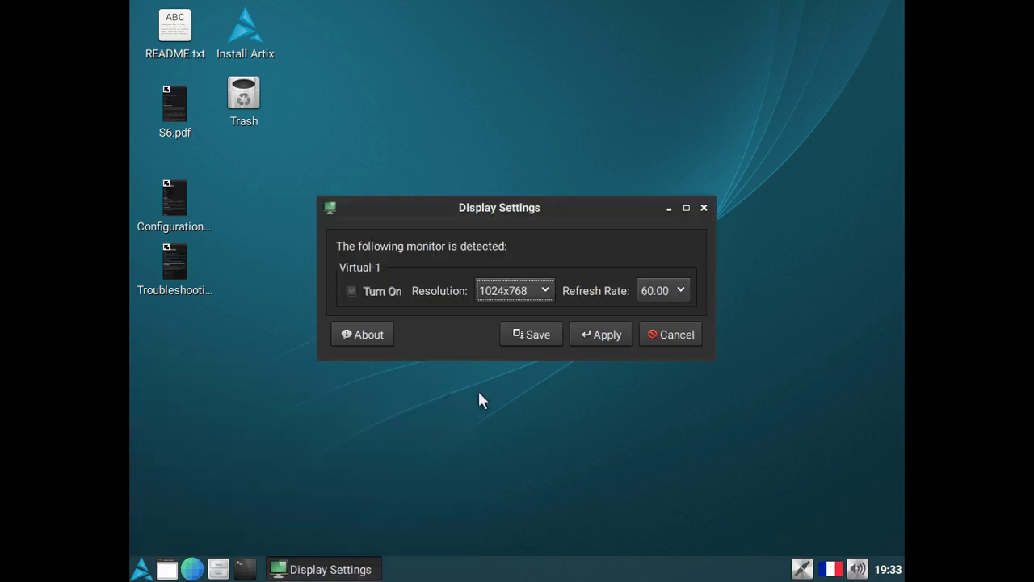
left_click(525, 289)
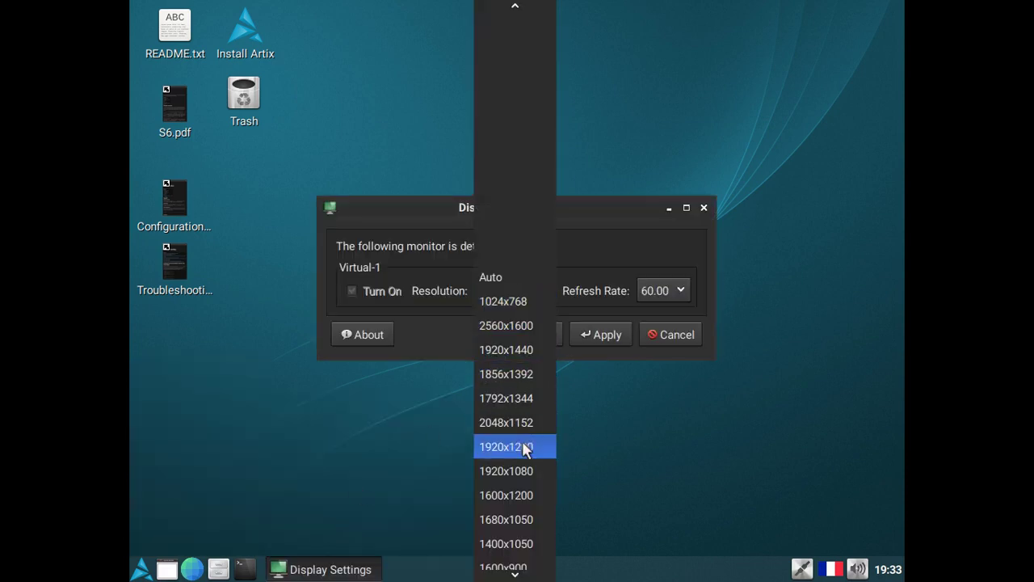
scroll(525, 447, "down", 3)
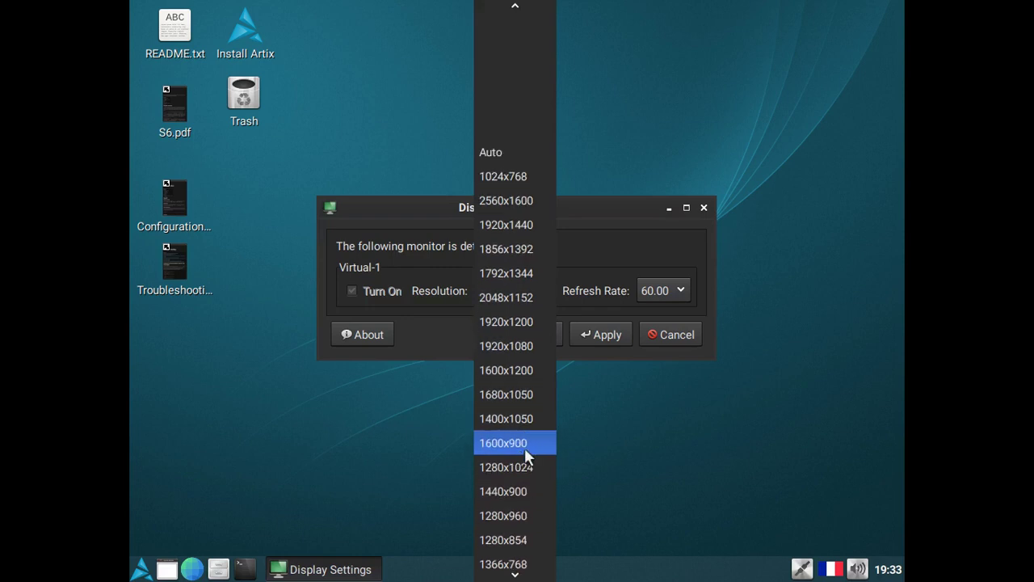
scroll(525, 447, "down", 2)
left_click(521, 511)
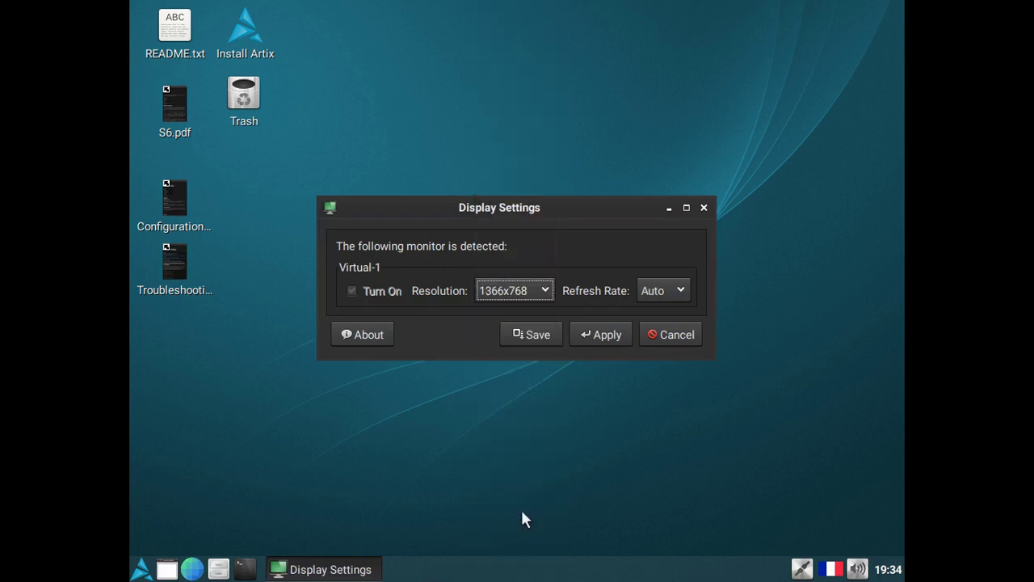
left_click(606, 332)
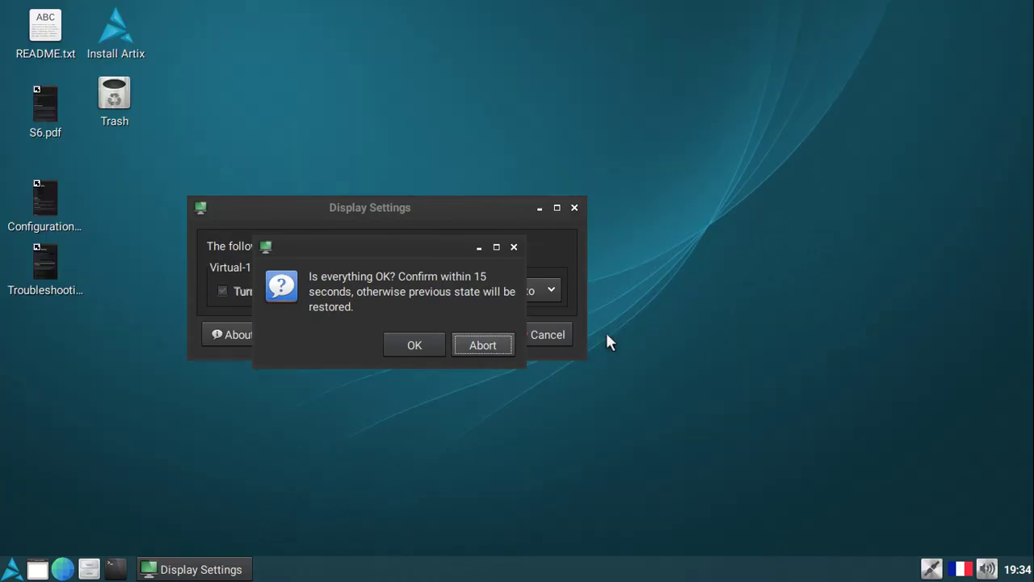
left_click(416, 346)
left_click(416, 342)
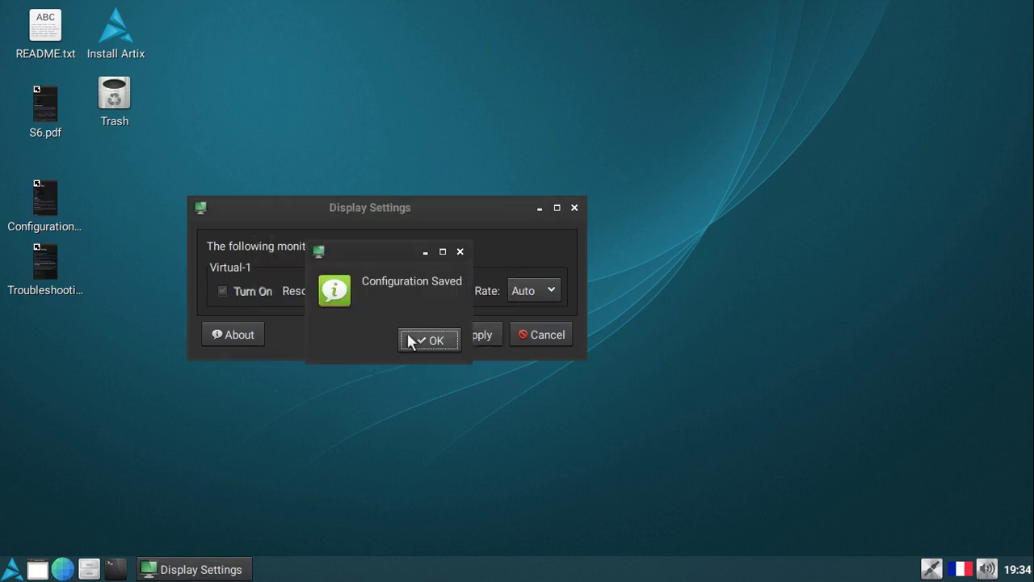
left_click(408, 338)
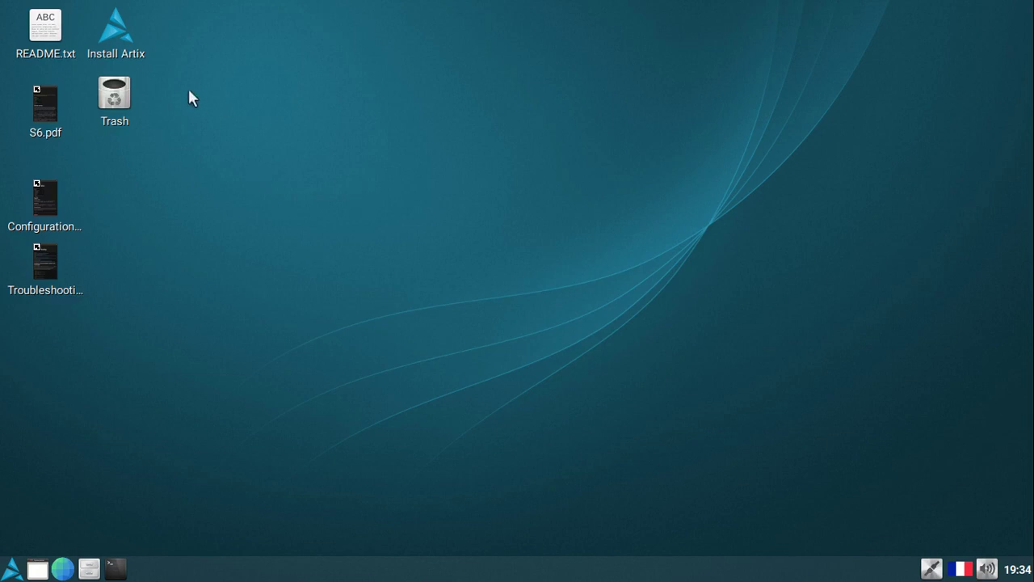
Run the Install Artix desktop launcher by choosing Execute in the Execute File dialog.
left_click(110, 26)
right_click(110, 34)
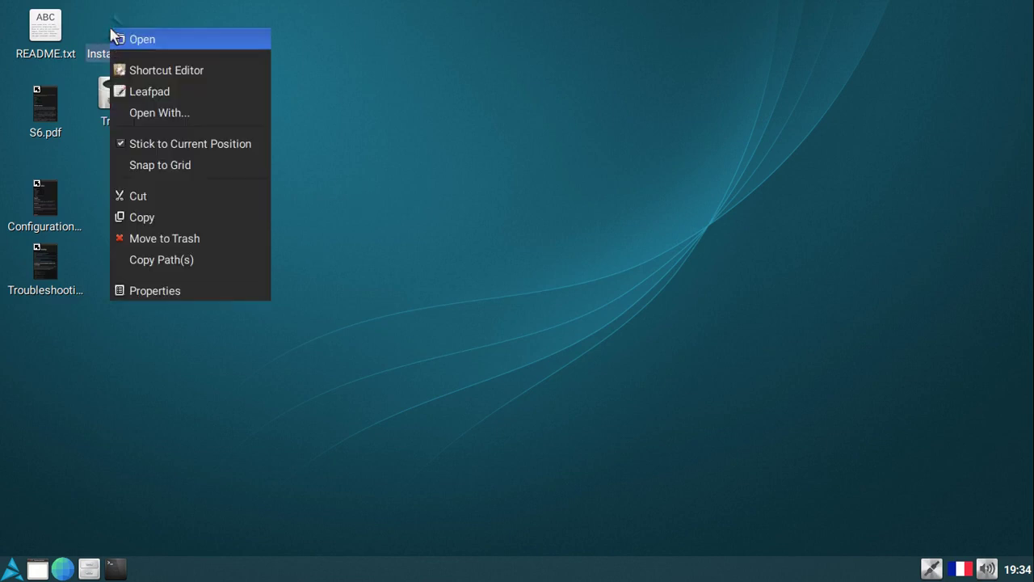
left_click(164, 37)
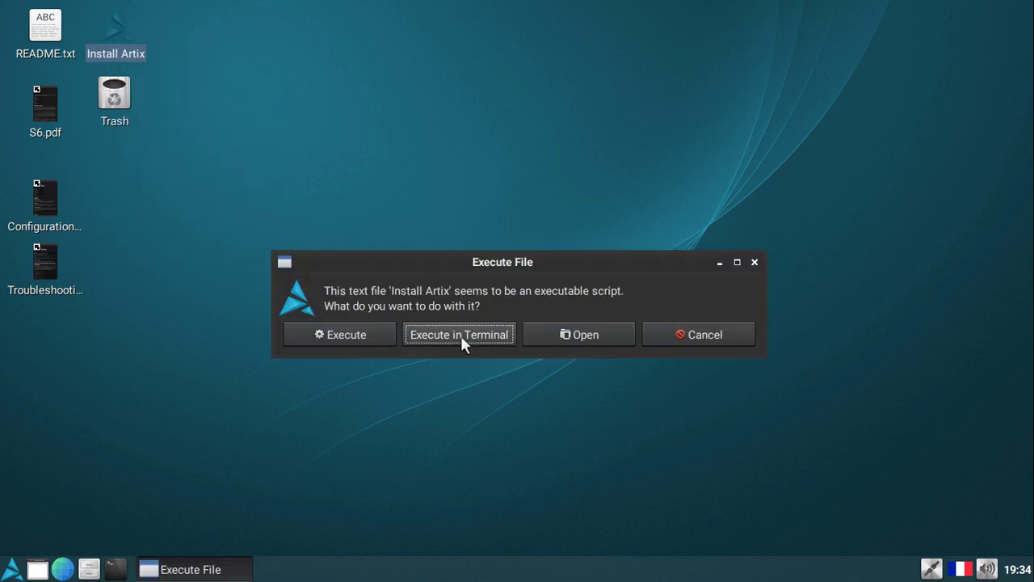
left_click(576, 336)
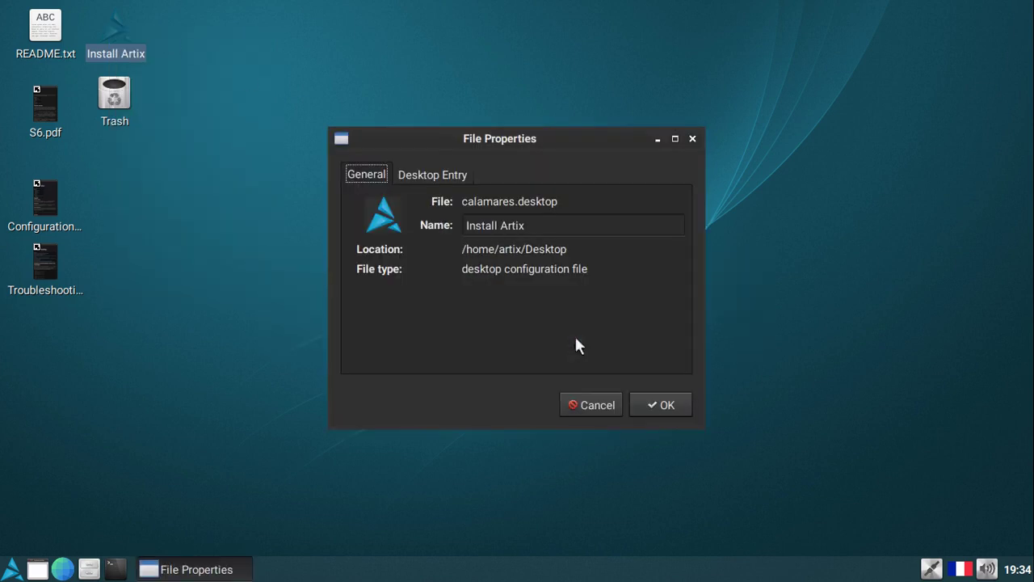
left_click(595, 408)
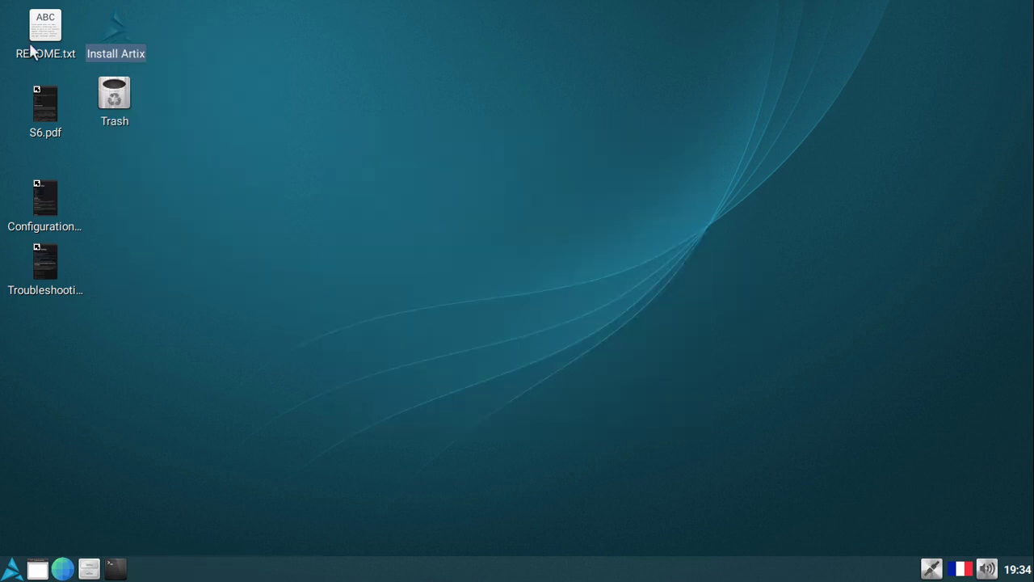
right_click(120, 43)
left_click(179, 51)
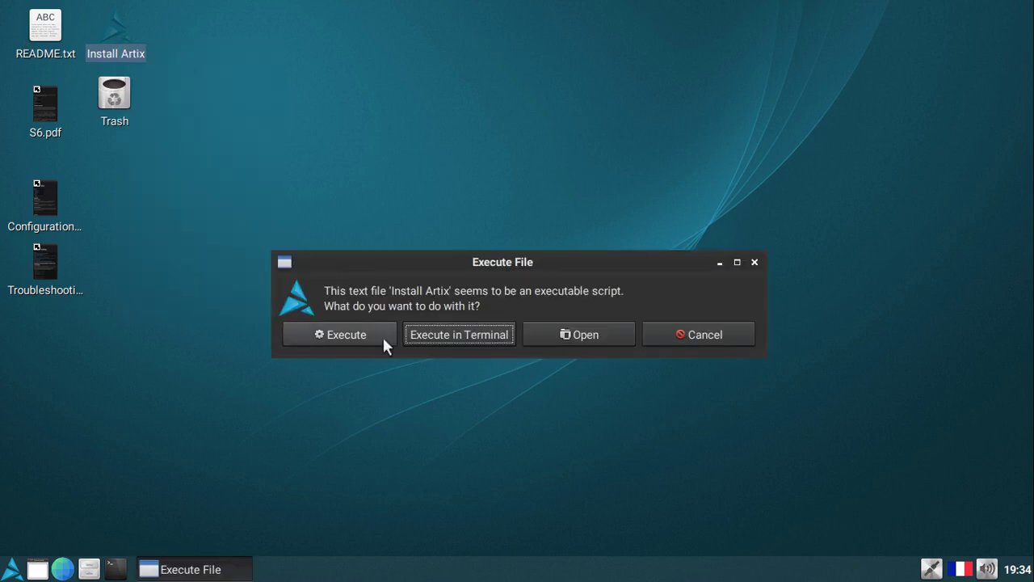
left_click(363, 335)
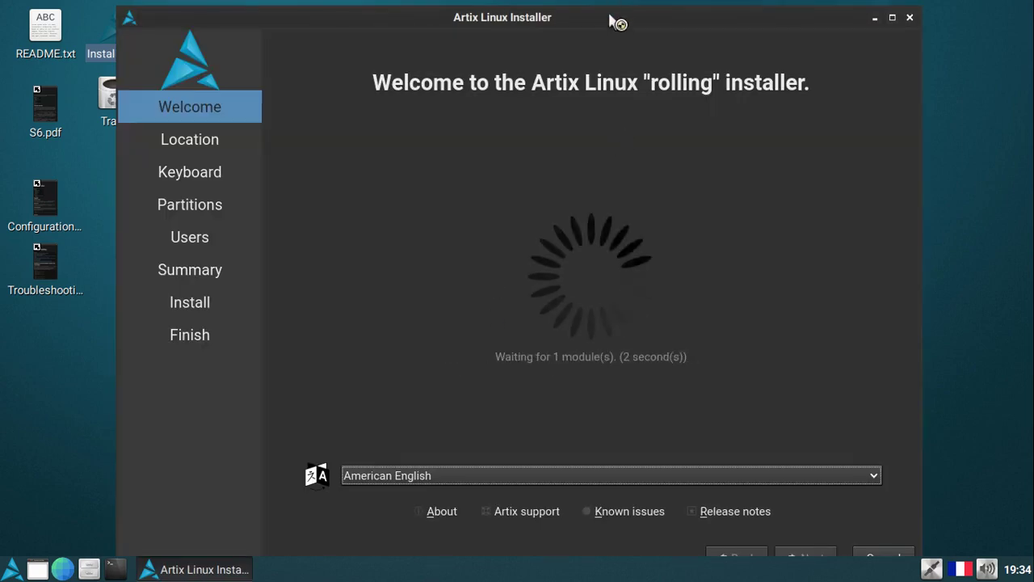
Keep the America/New York time zone, pick the French keyboard layout, and advance to Partitions.
left_click_drag(610, 10, 603, 37)
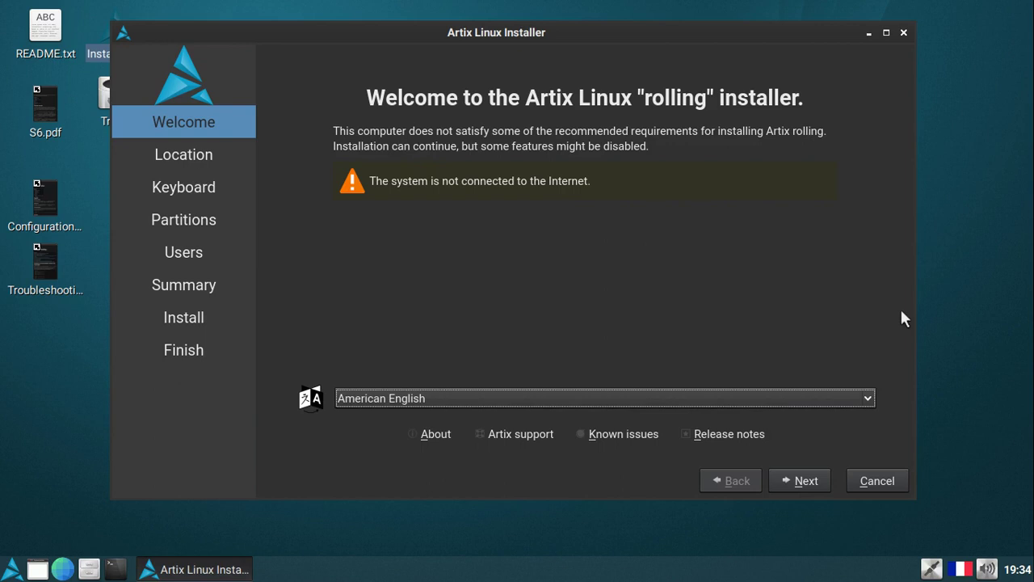
left_click(802, 483)
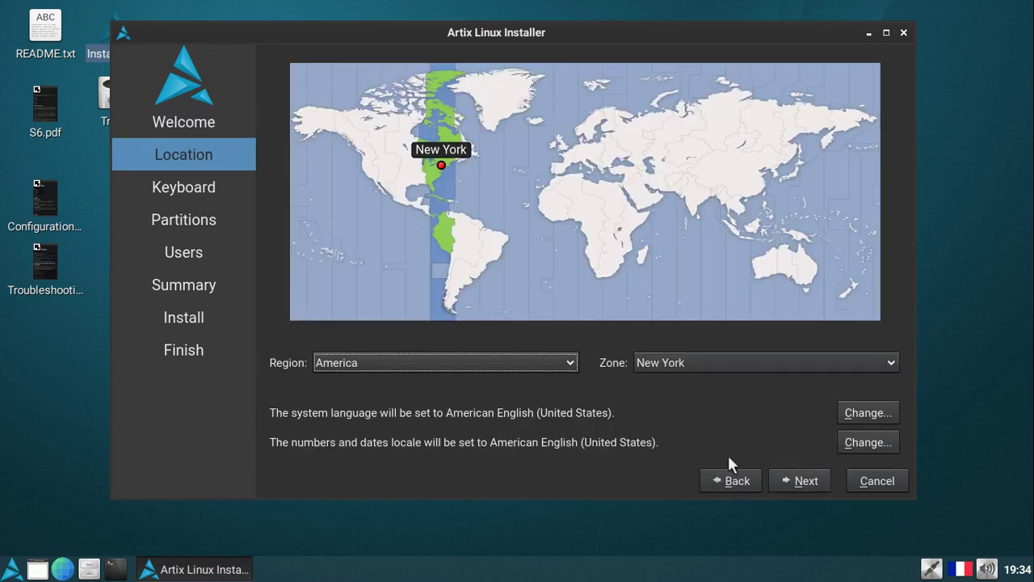
left_click(807, 480)
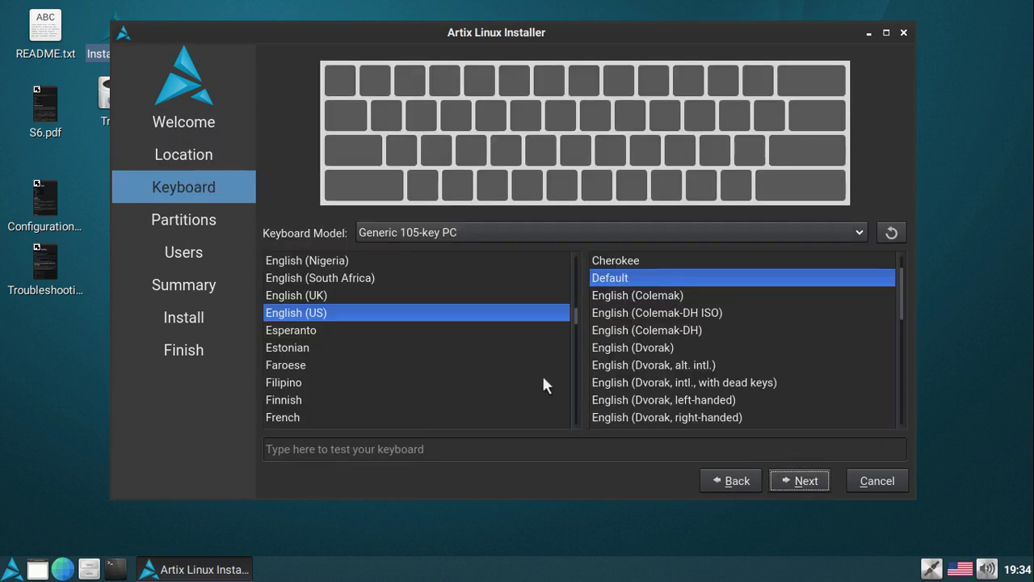
left_click(368, 420)
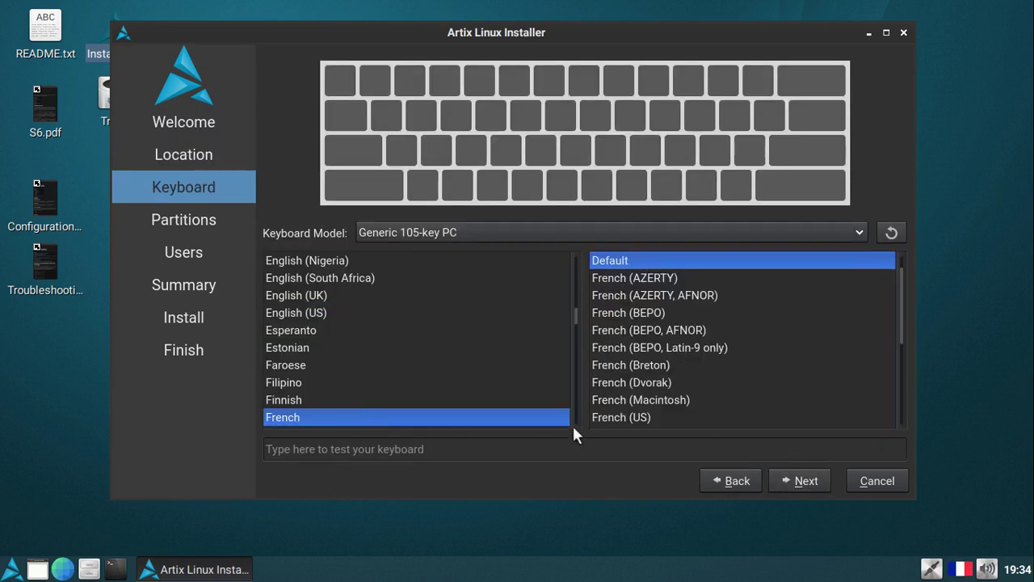
left_click(818, 485)
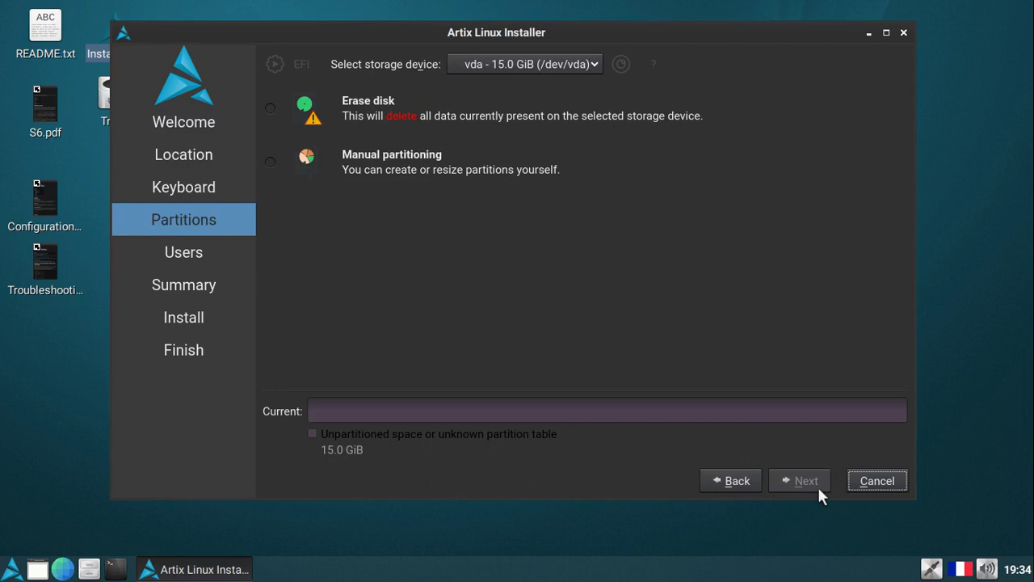
Choose Erase disk, then enter the user's name and a matching password twice.
left_click(289, 105)
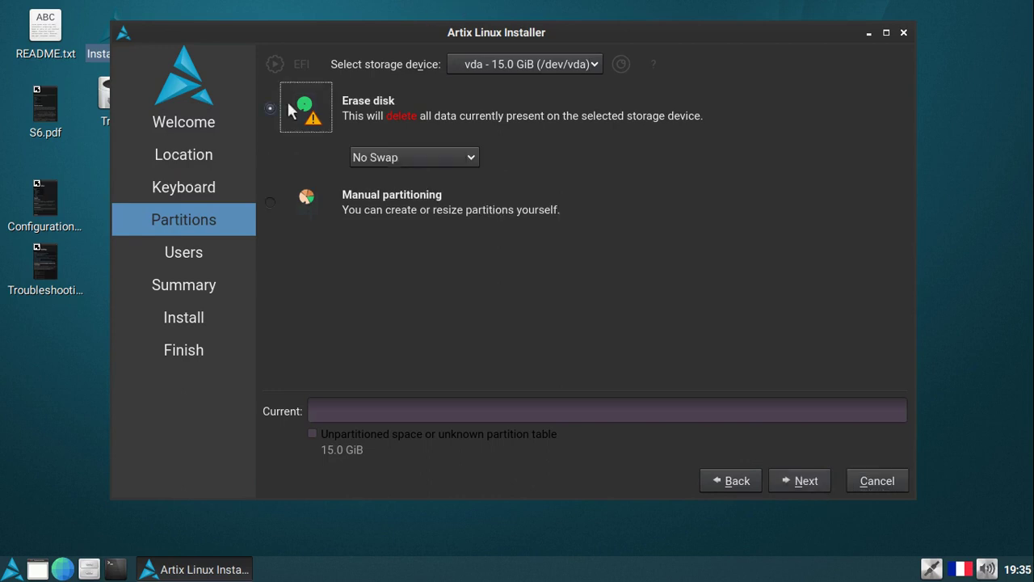
left_click(806, 483)
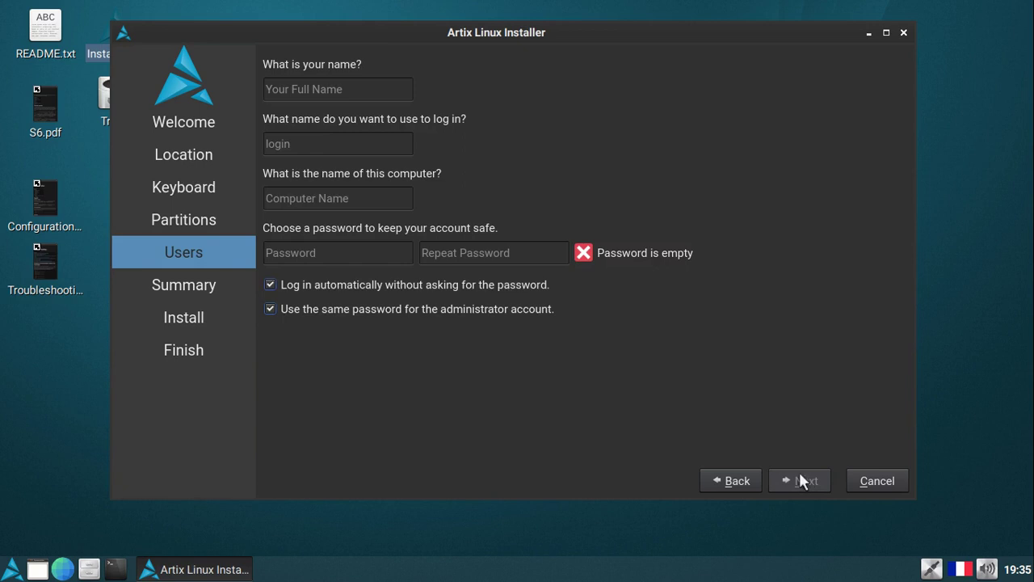
left_click(356, 89)
type("artix")
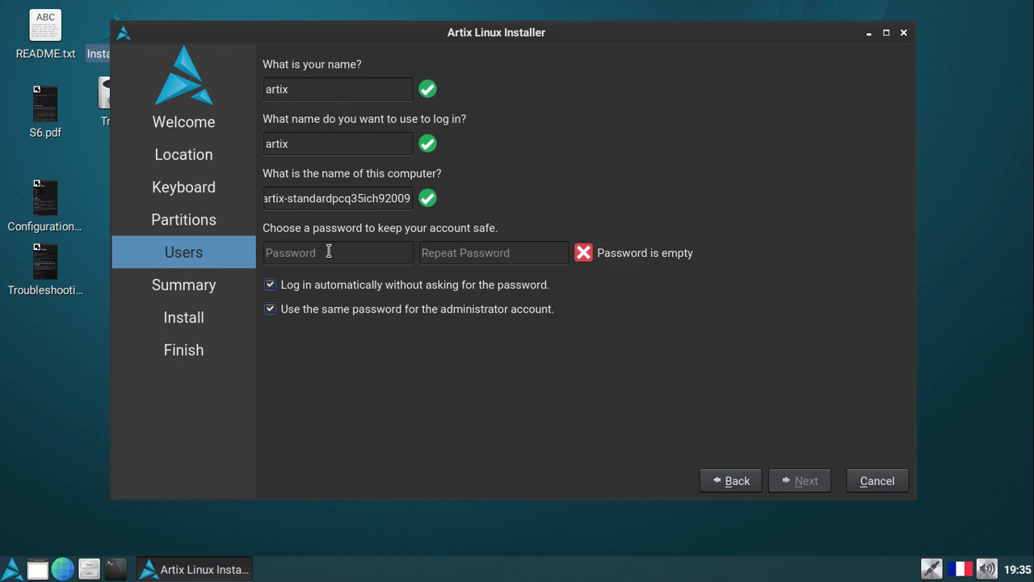
type("123")
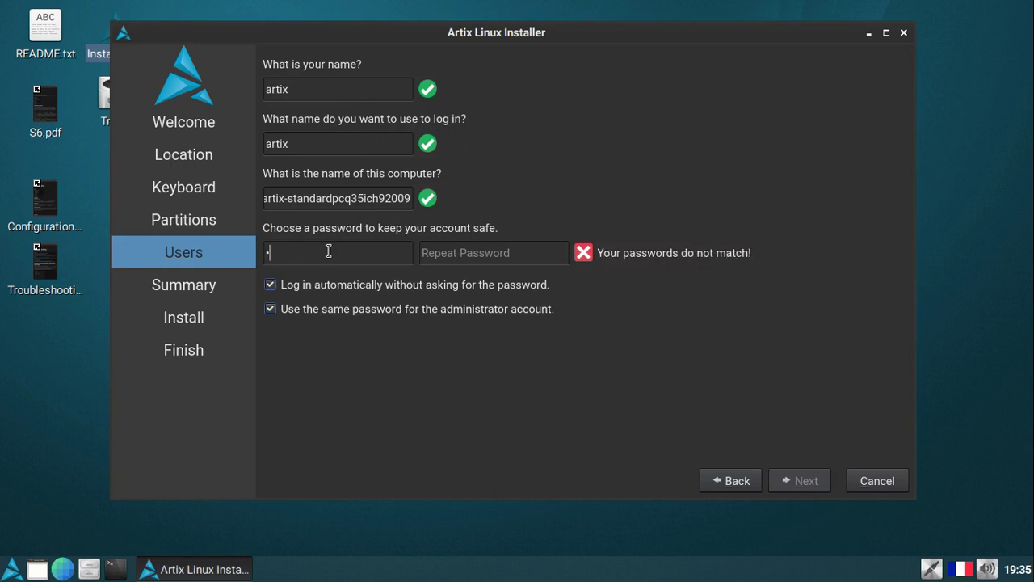
type("456789")
left_click(452, 253)
type("12345")
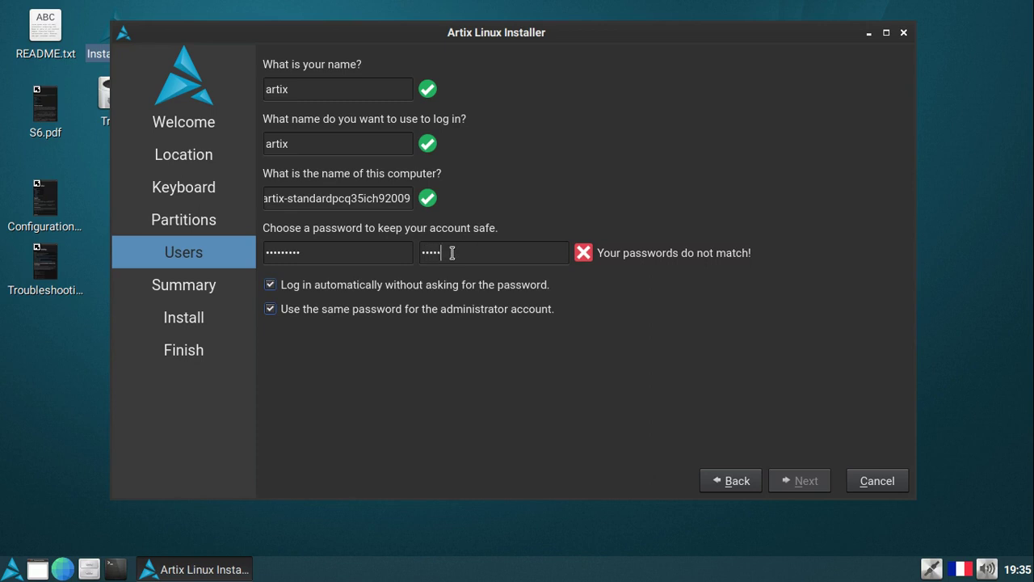
type("6789")
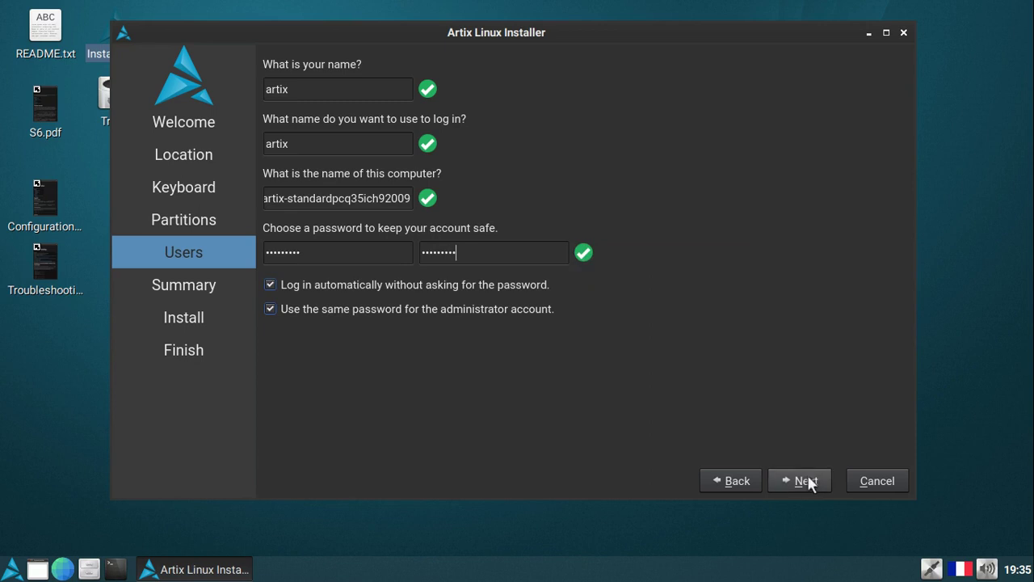
left_click(808, 479)
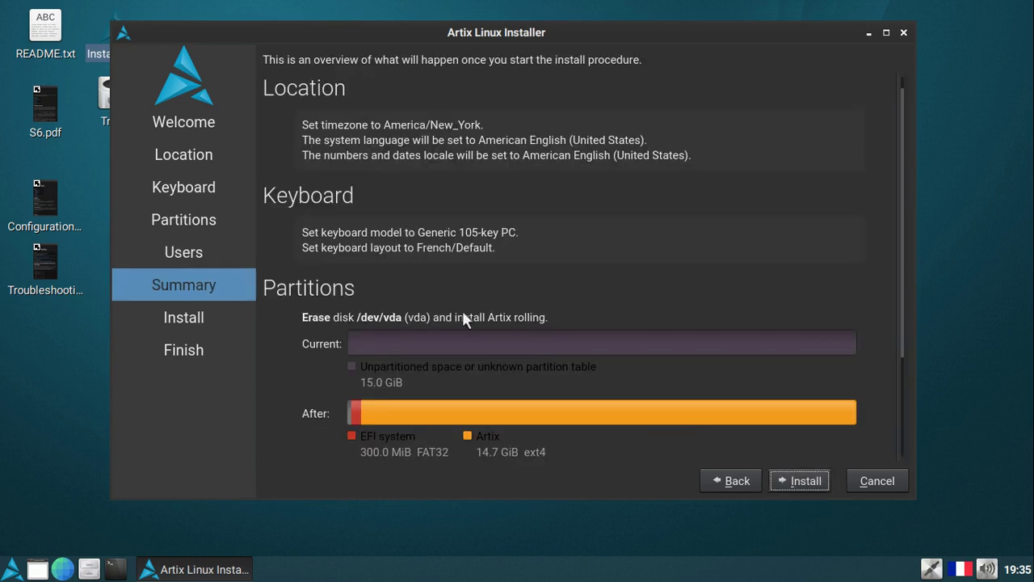
Start the installation and, once it finishes, tick Restart now and click Done.
scroll(743, 328, "down", 3)
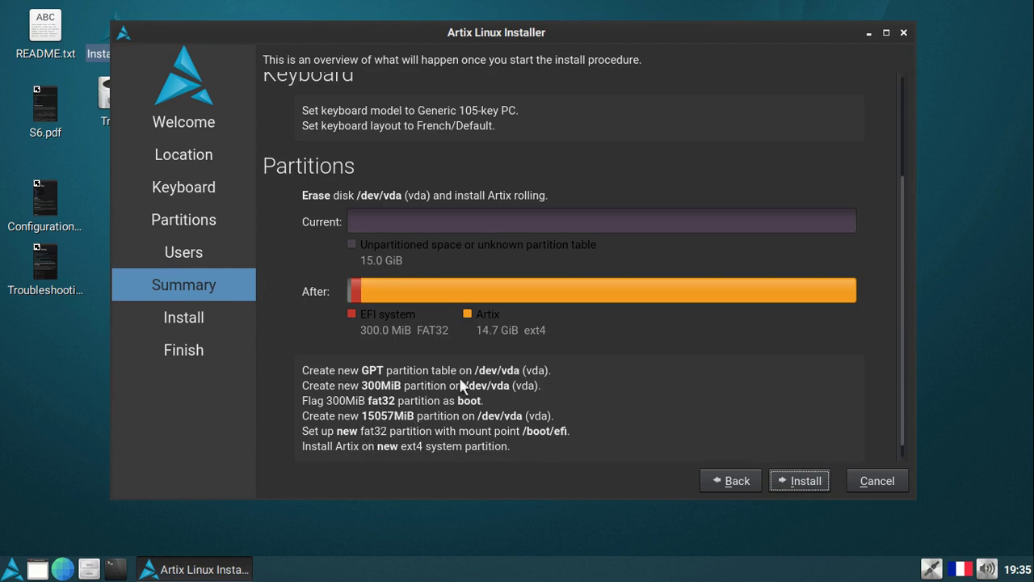
left_click(806, 483)
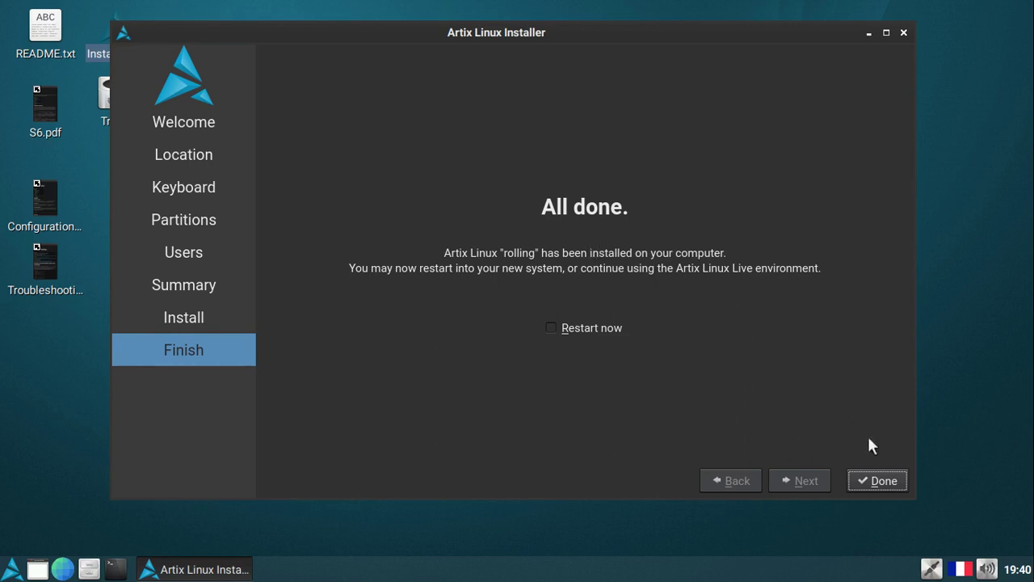
left_click(597, 326)
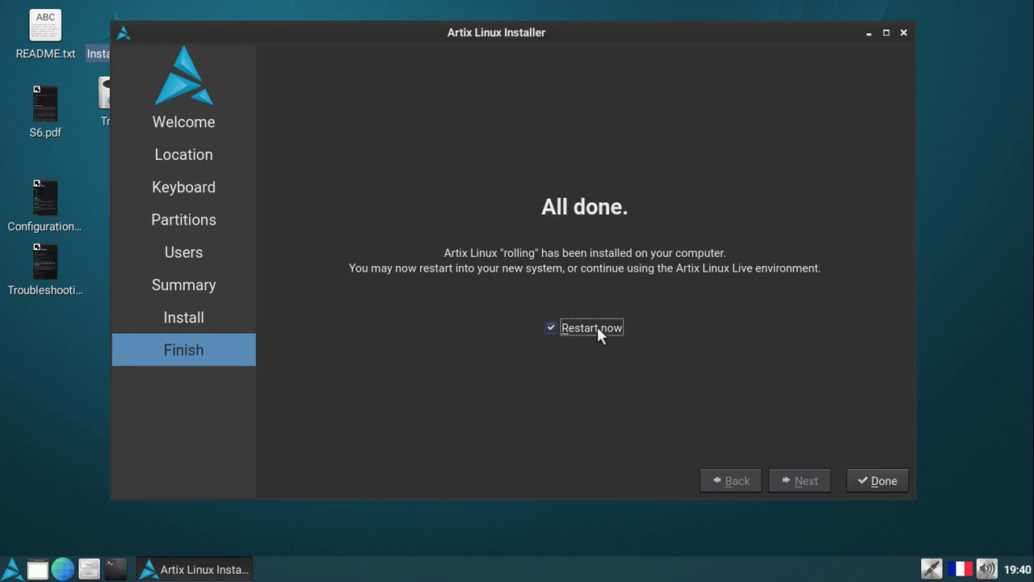
left_click(886, 481)
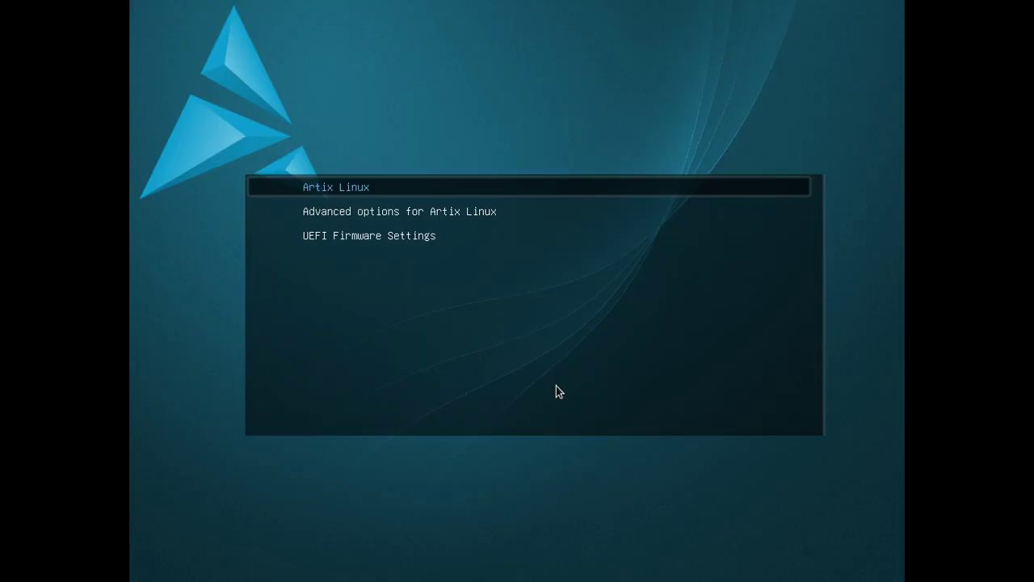
Boot the installed Artix Linux from GRUB and log in with the user's password.
key("Return")
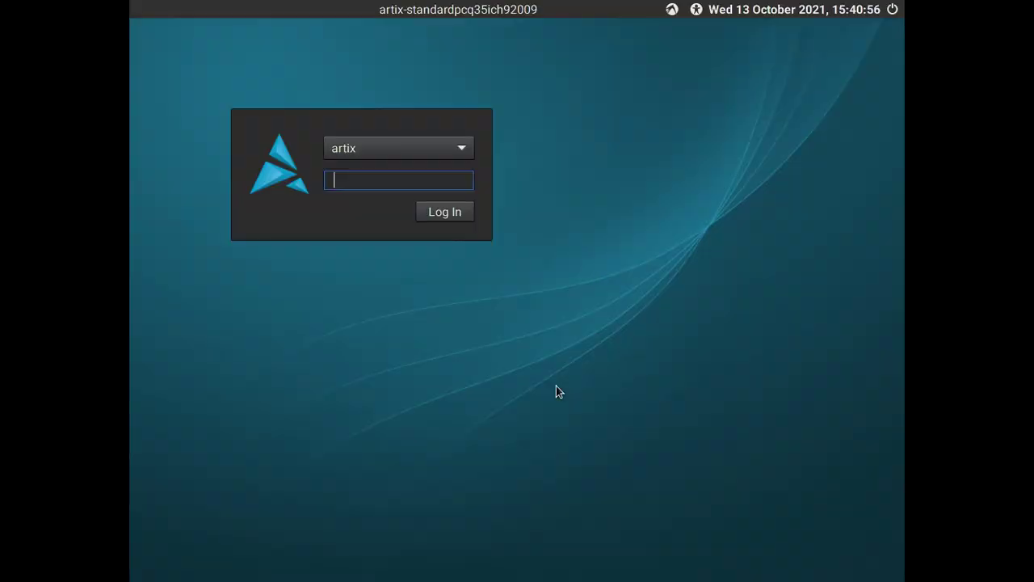
type("artixlinux")
key("Return")
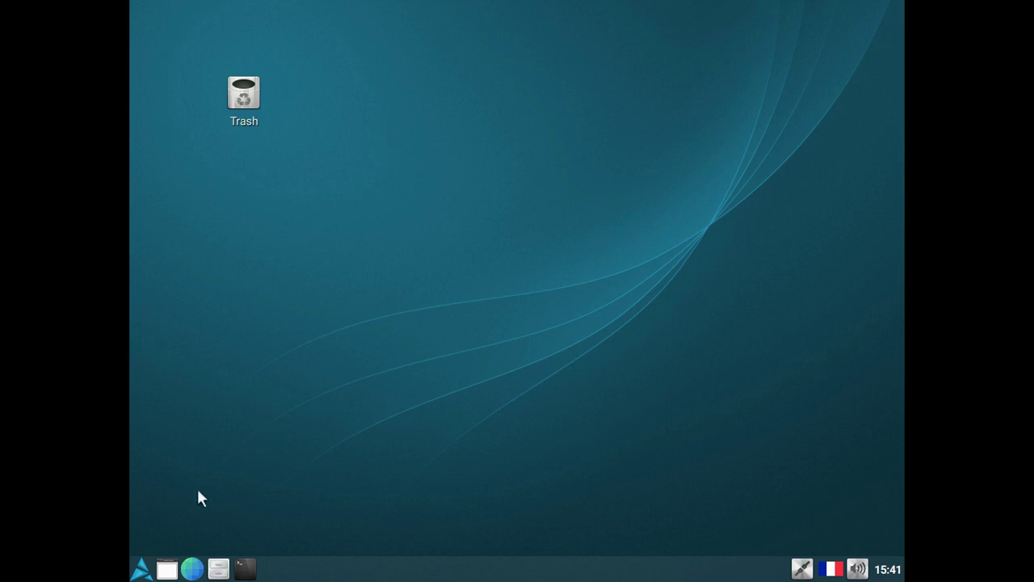
Select 1366x768 in Monitor Settings and save the configuration without applying it.
left_click(142, 568)
mouse_move(243, 484)
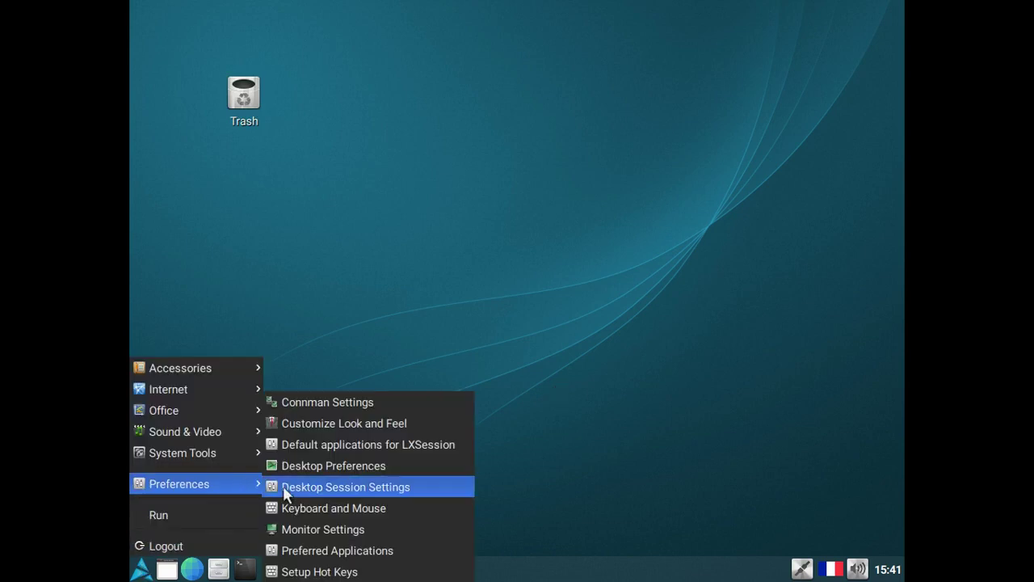
left_click(319, 527)
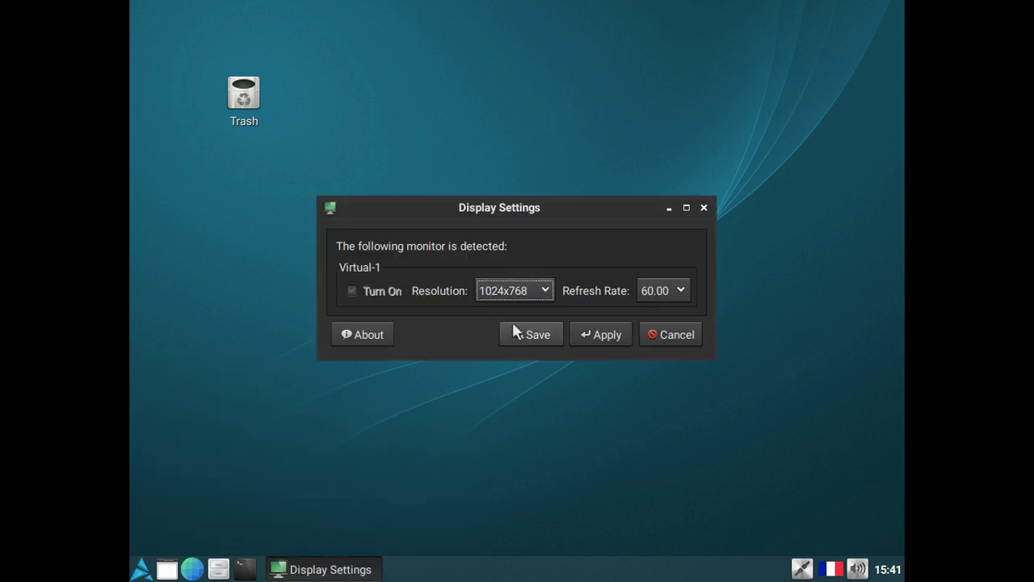
left_click(521, 293)
scroll(507, 442, "down", 2)
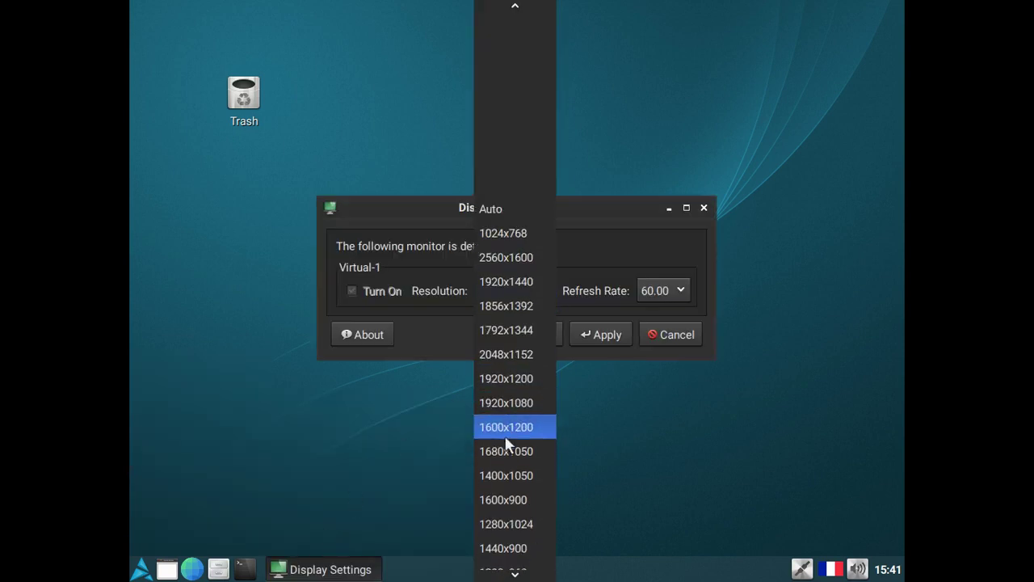
scroll(508, 442, "down", 2)
left_click(517, 534)
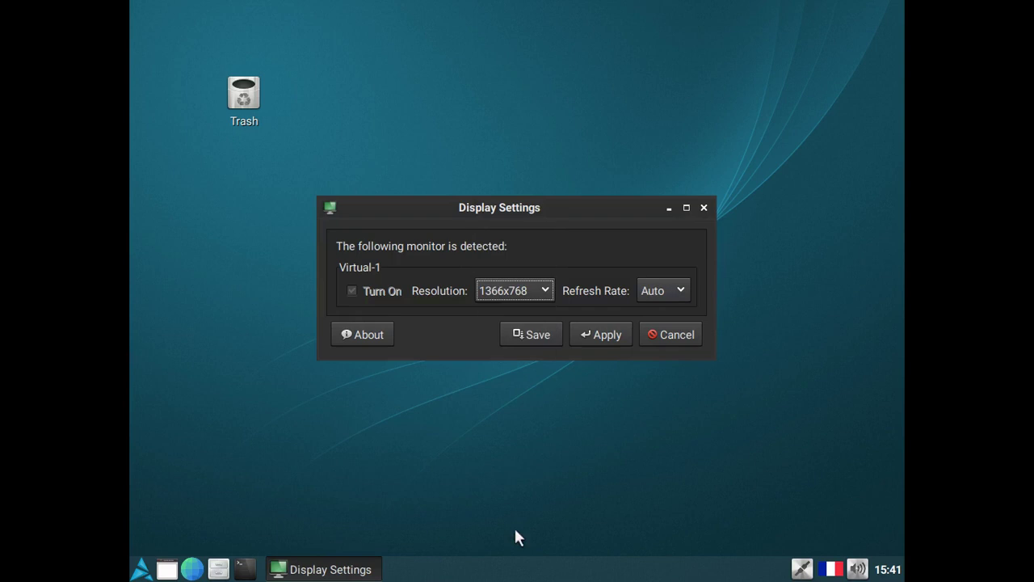
left_click(540, 333)
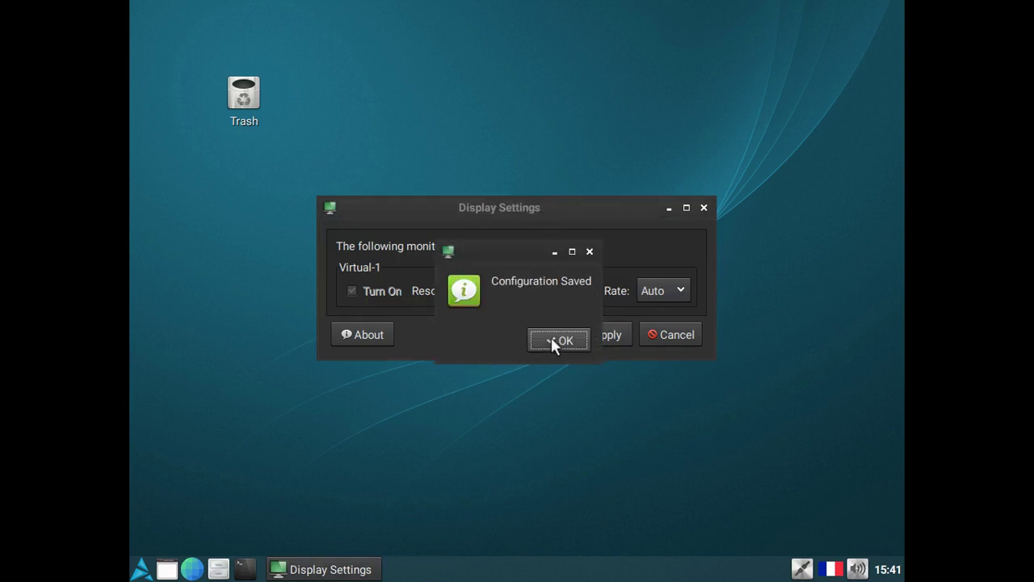
left_click(558, 341)
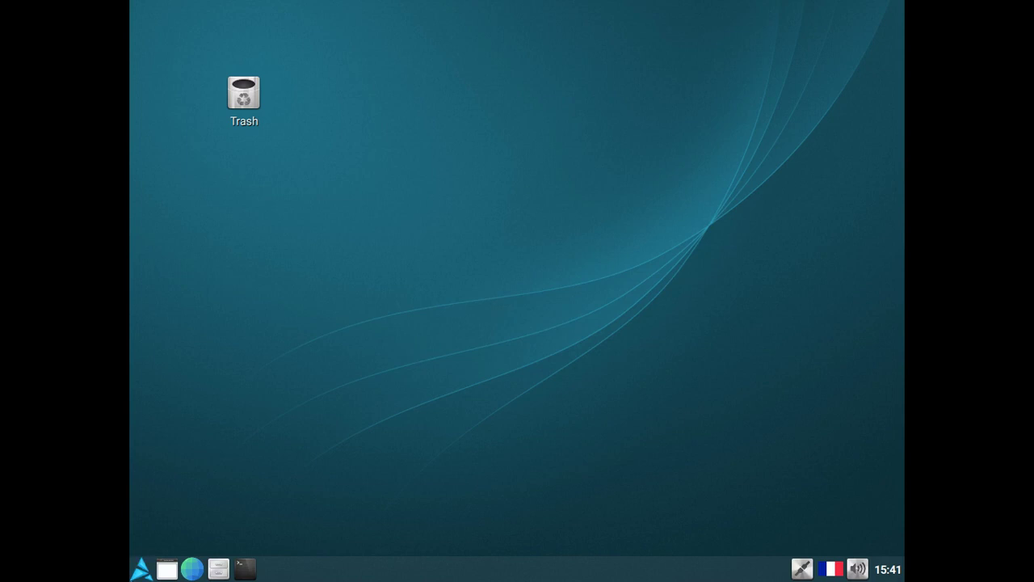
Reopen Monitor Settings, apply 1366x768, keep it, and save the configuration.
left_click(139, 570)
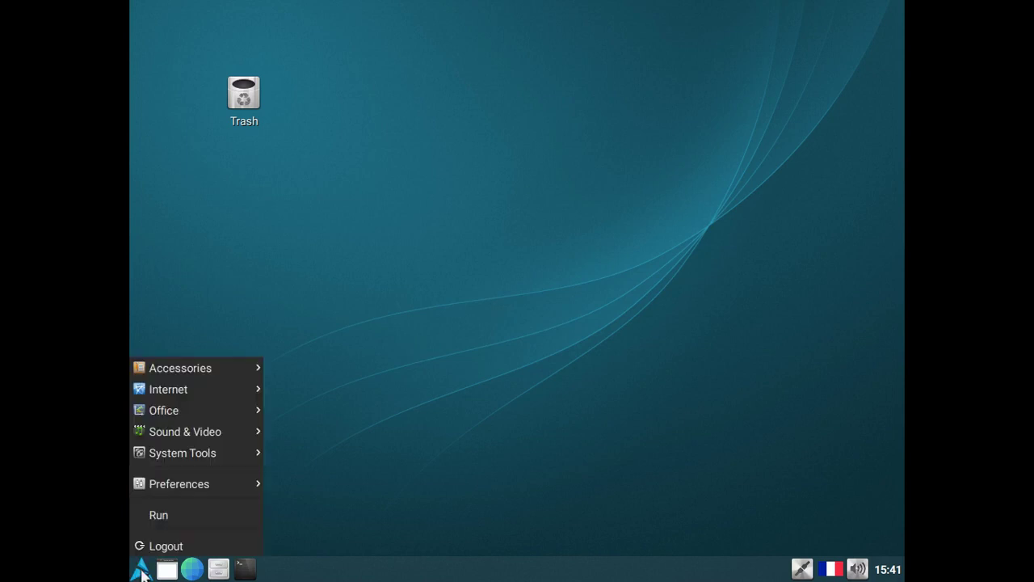
mouse_move(237, 483)
left_click(309, 529)
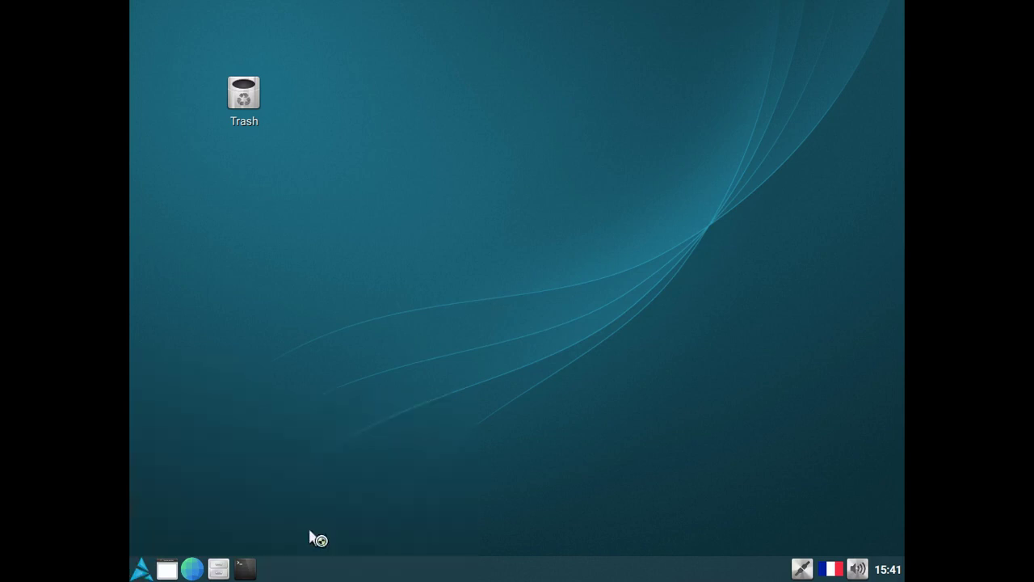
left_click(547, 289)
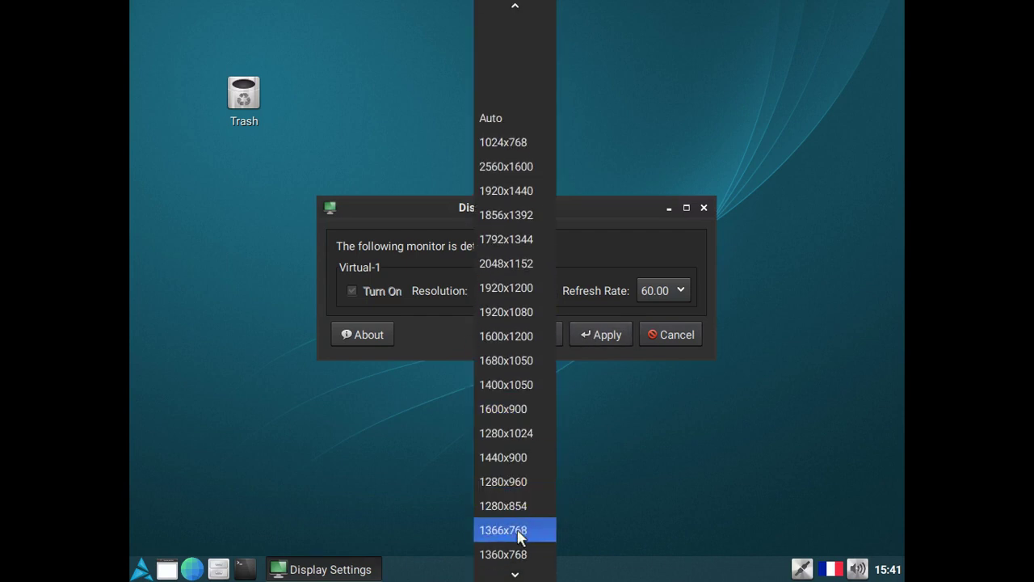
left_click(519, 531)
left_click(612, 334)
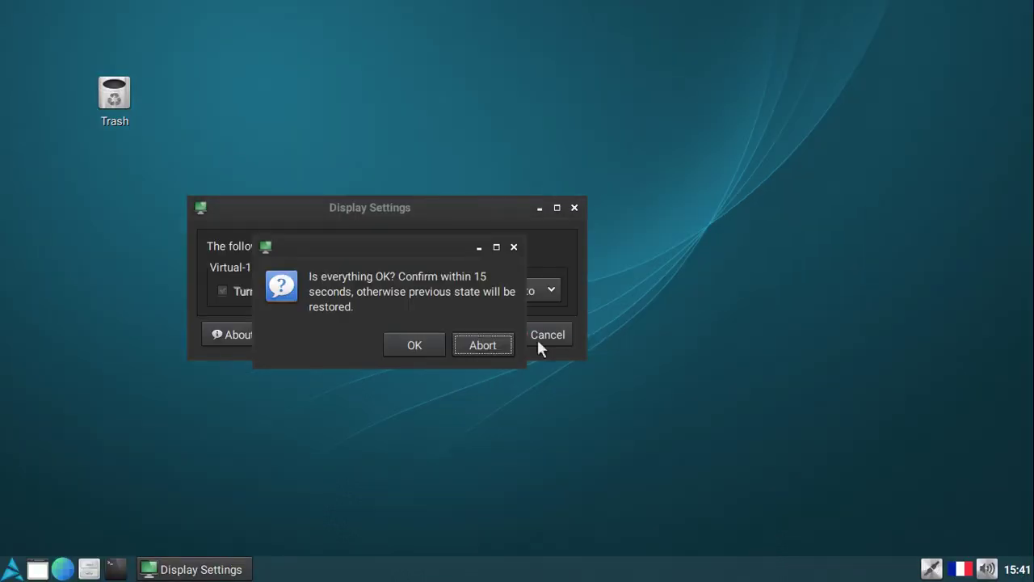
left_click(419, 345)
left_click(410, 334)
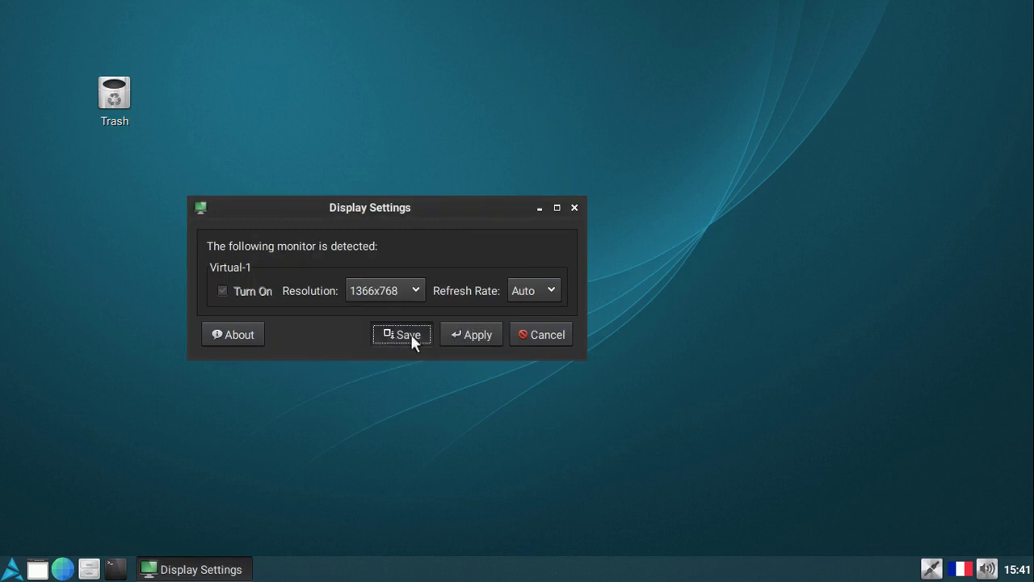
left_click(441, 336)
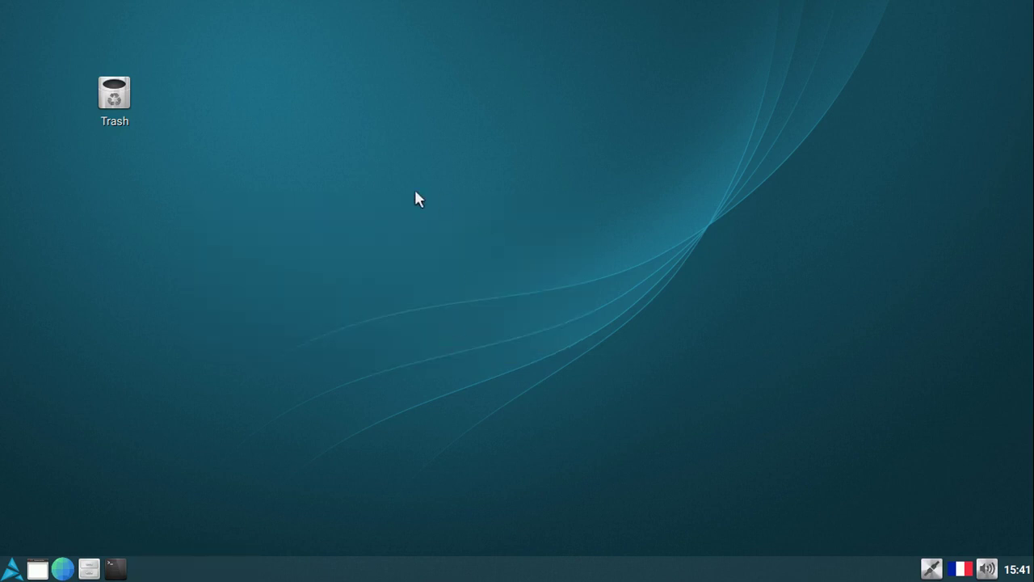
Move the Trash icon to the top-left corner, then open LXTerminal, widen it, and reposition it.
left_click_drag(113, 97, 22, 38)
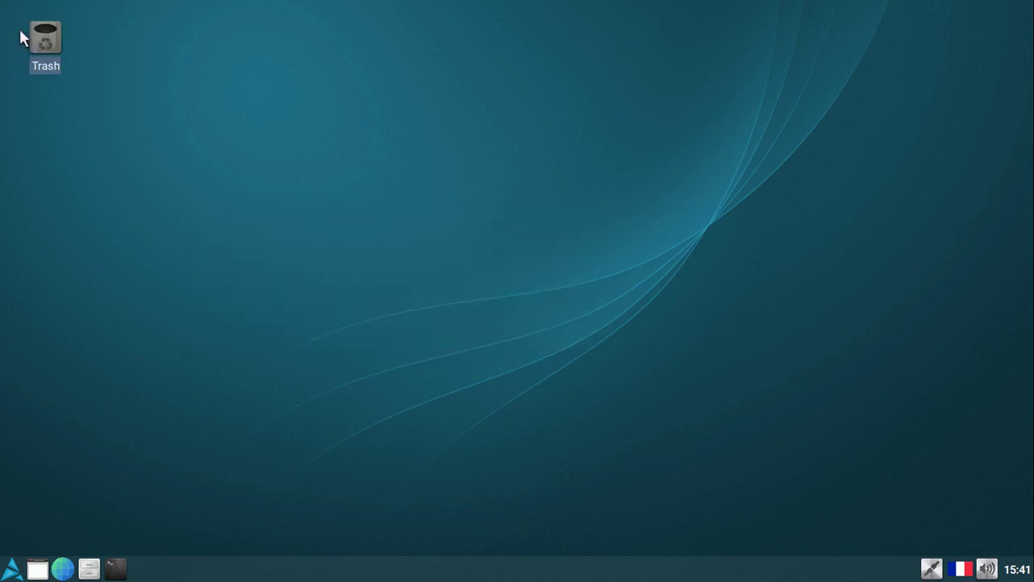
left_click(149, 100)
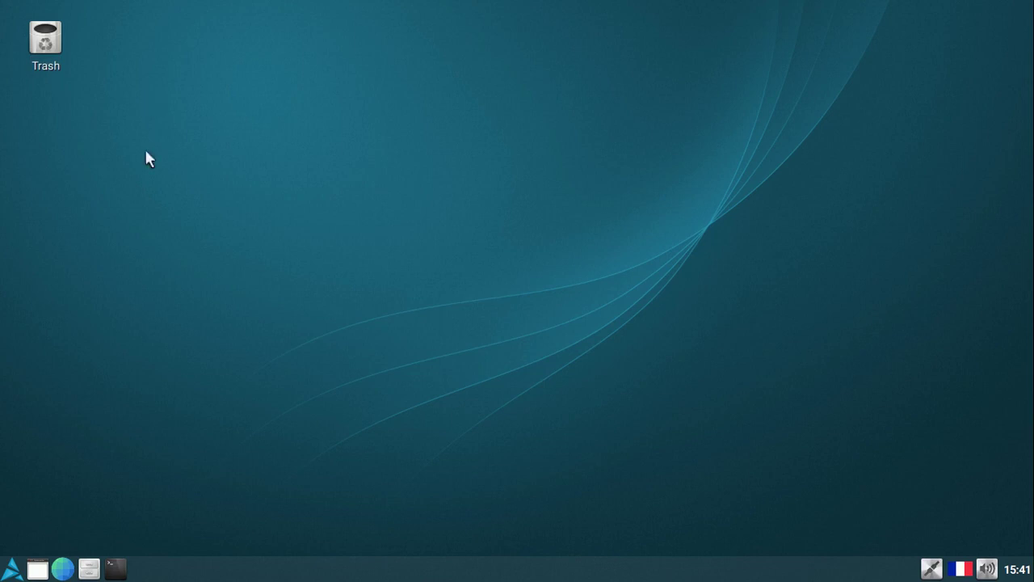
left_click(115, 568)
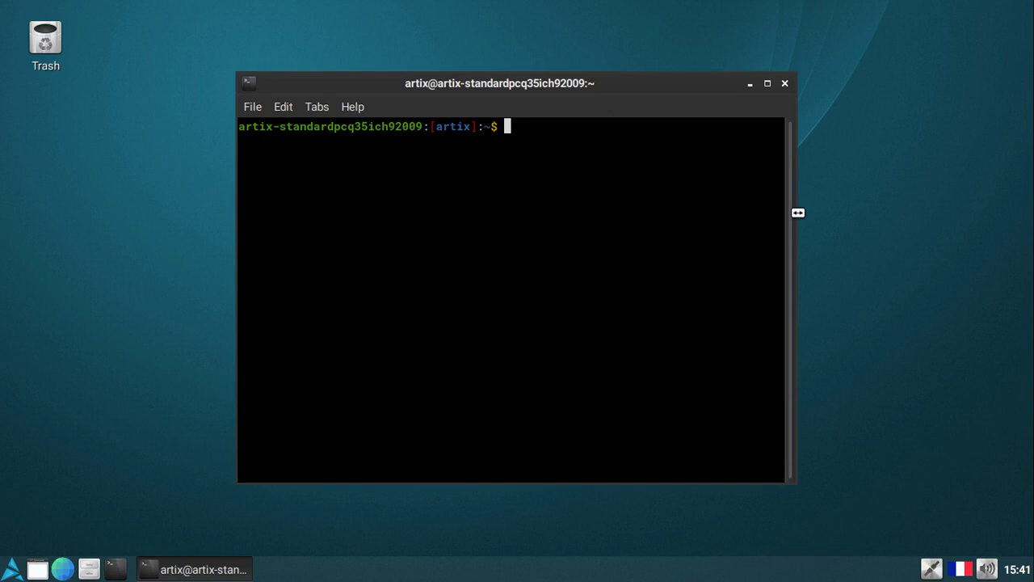
left_click_drag(798, 212, 994, 211)
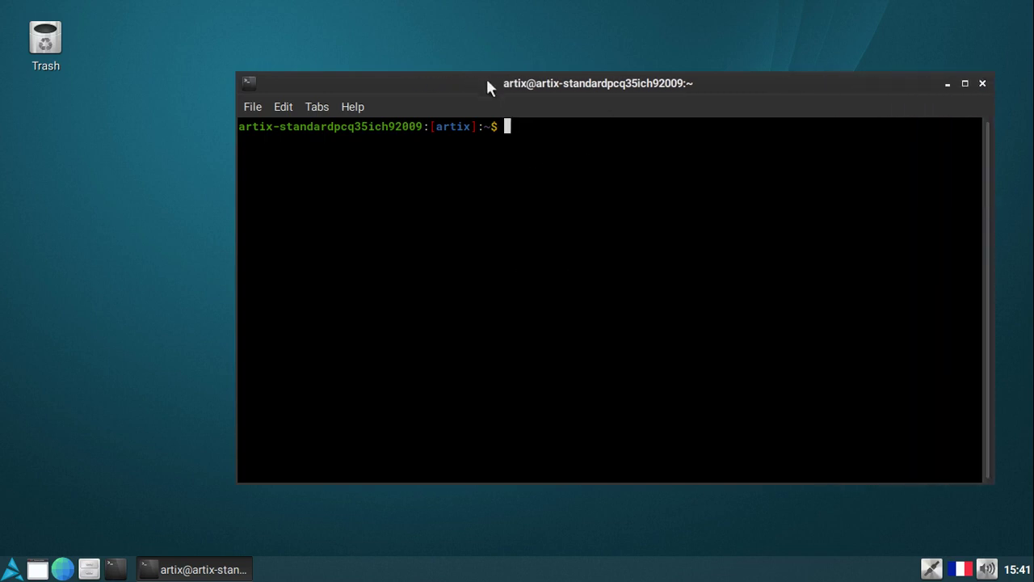
left_click_drag(493, 83, 391, 62)
Zoom in the terminal text twice and move the window up and left.
left_click(213, 88)
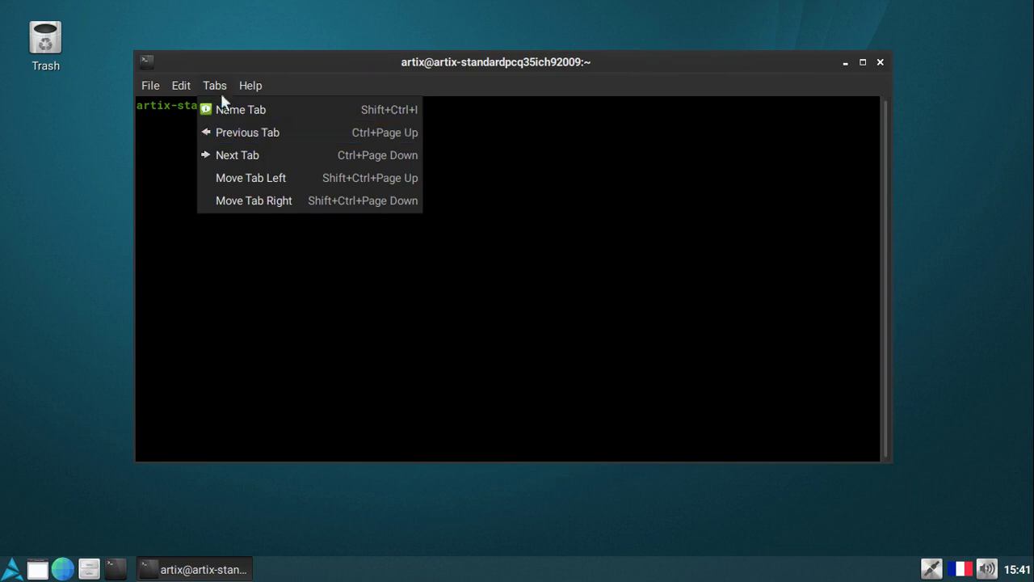
mouse_move(179, 90)
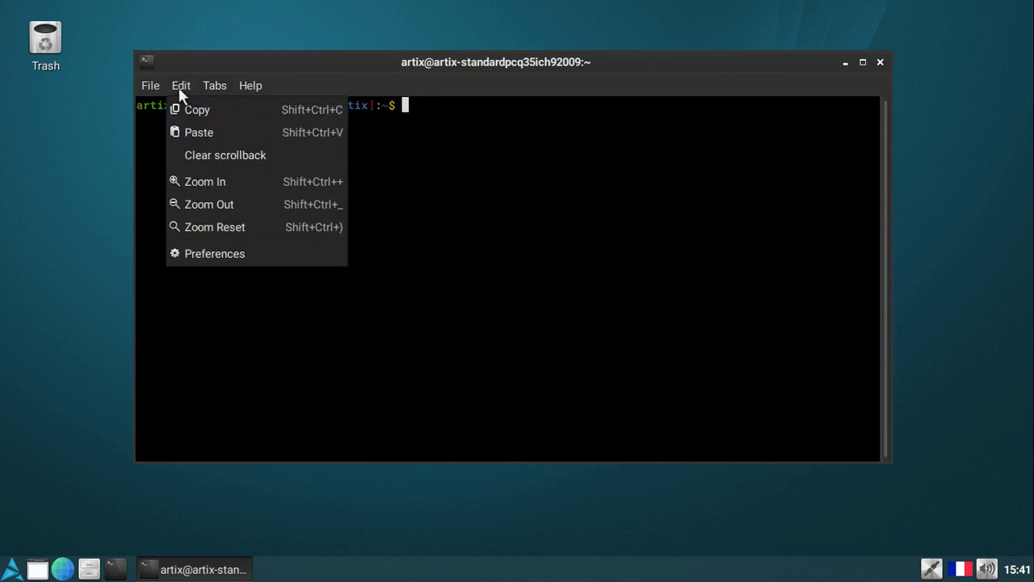
left_click(267, 180)
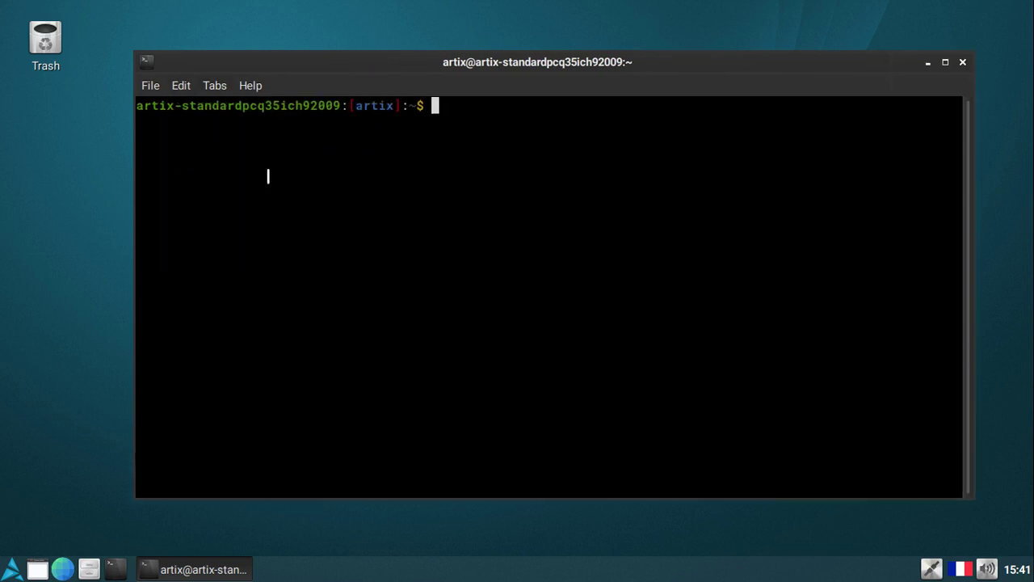
left_click(173, 84)
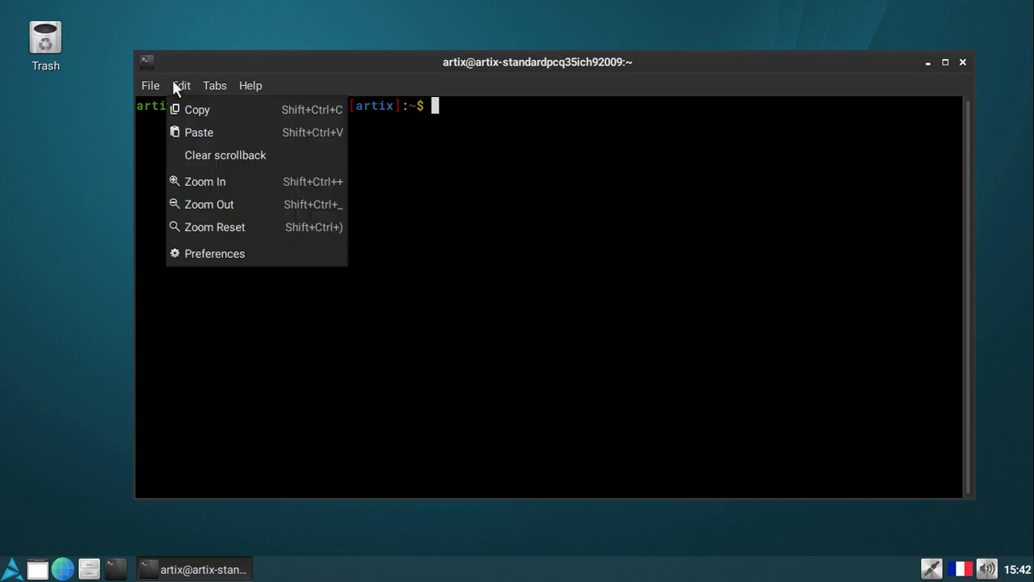
left_click(238, 182)
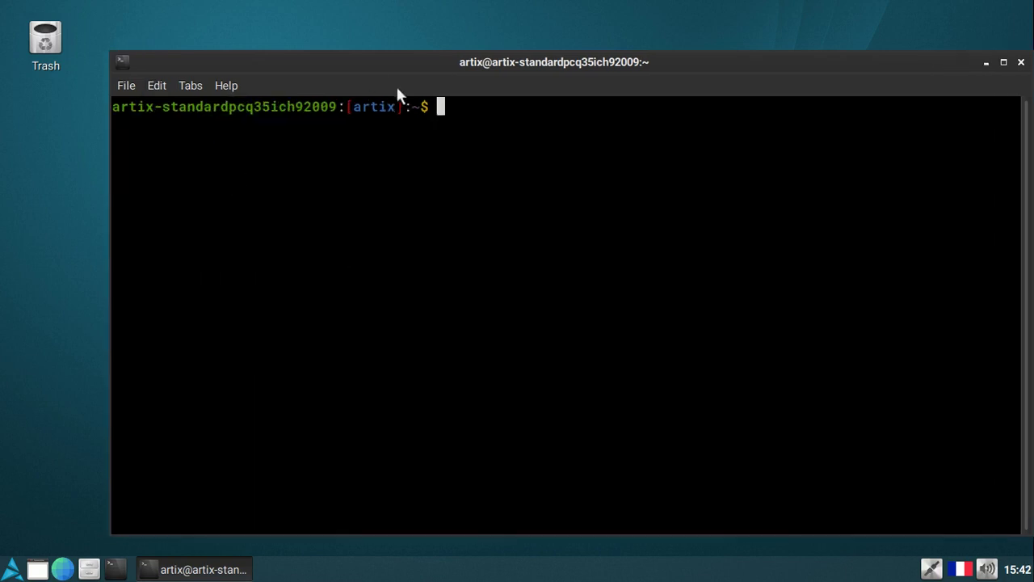
left_click_drag(401, 60, 339, 50)
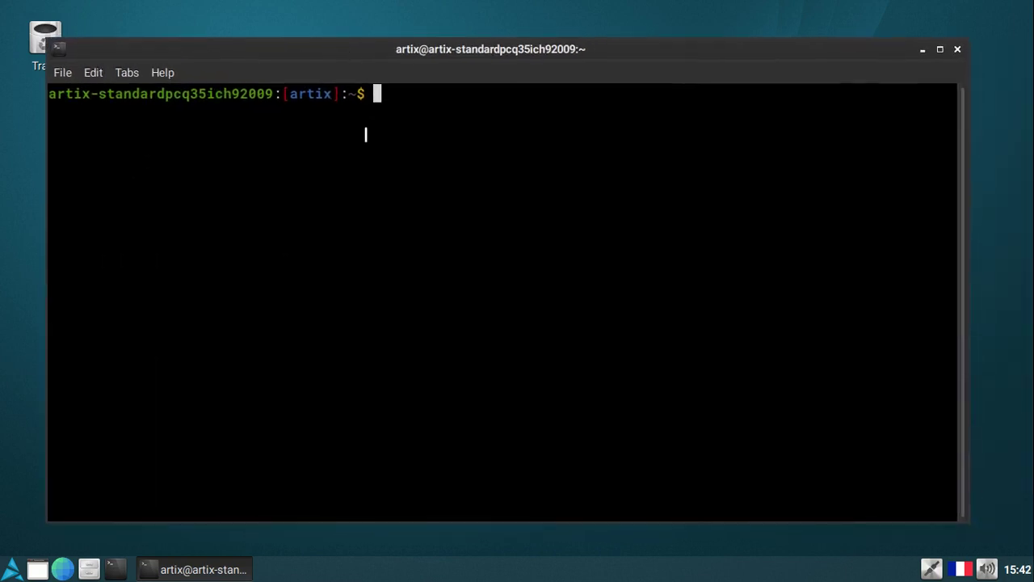
Run uname, then recall it and append -a.
type("uname")
key("Return")
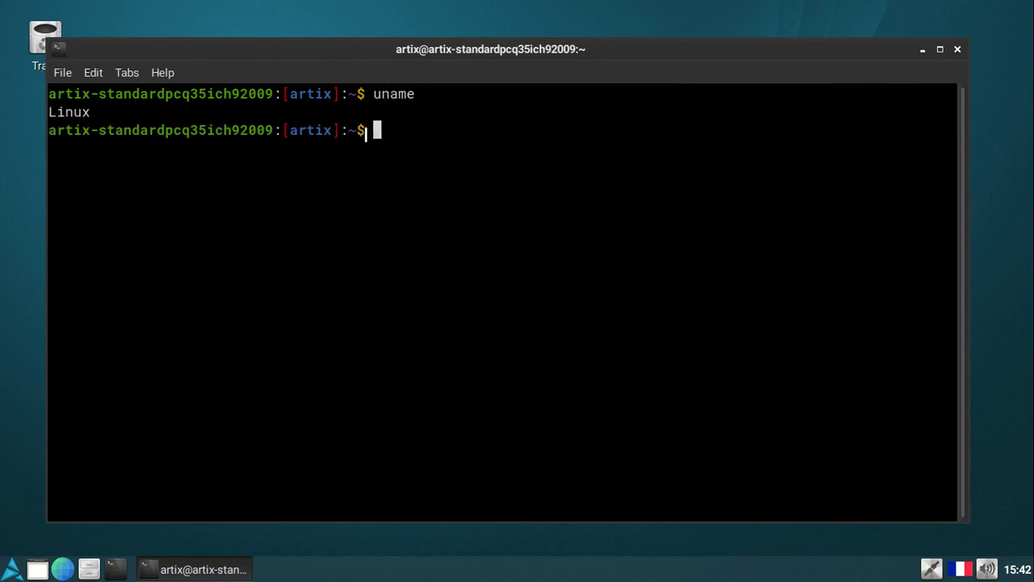
key("Up")
type("-a")
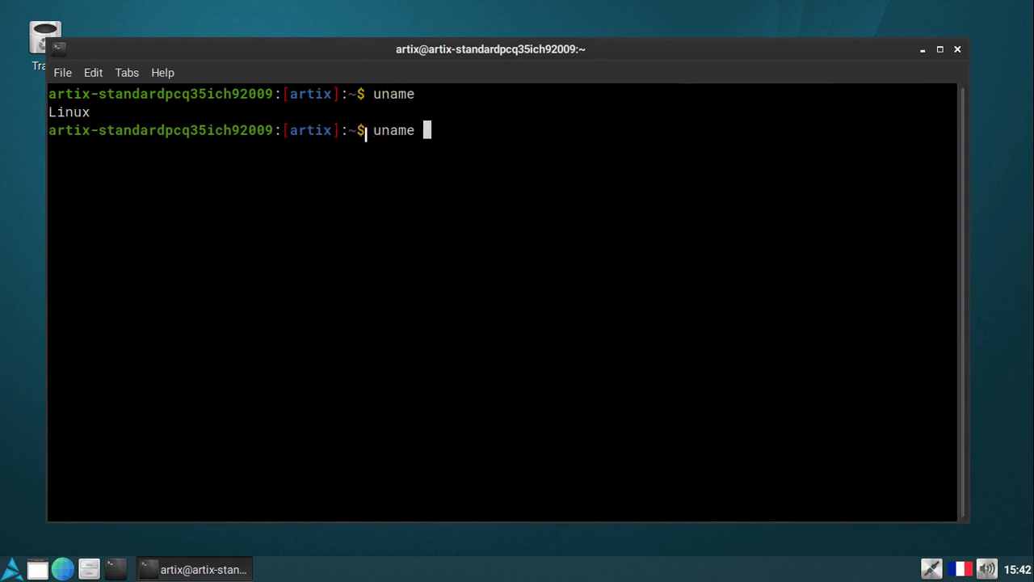